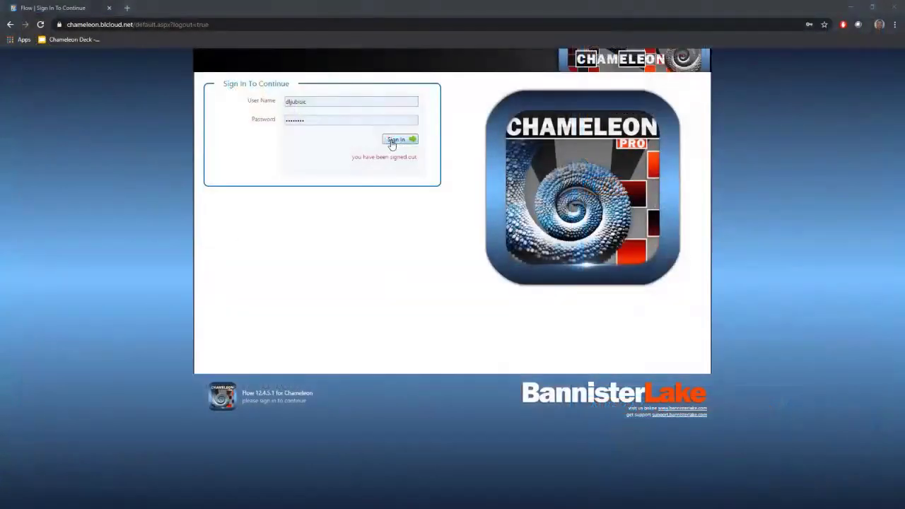
Sign in to Chameleon Flow and browse the Bannister Lake Community sources list.
click(393, 140)
click(332, 327)
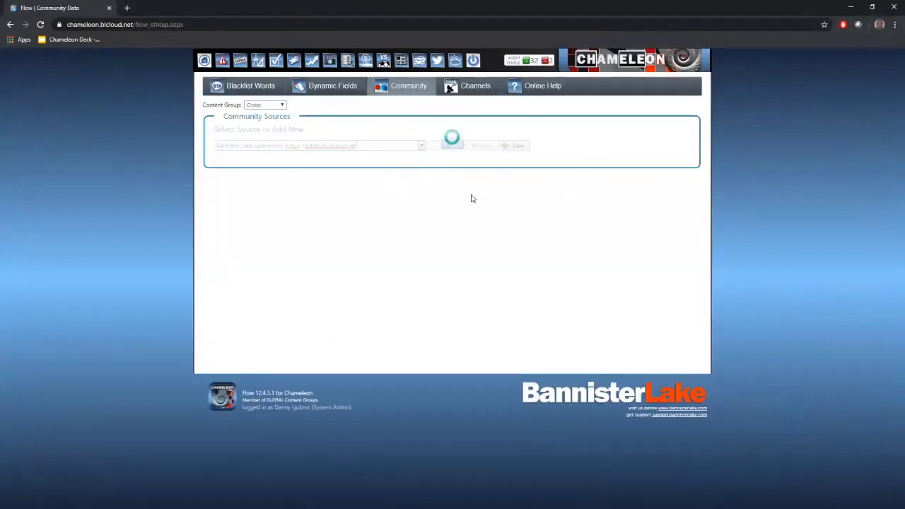
scroll(628, 342, down, 3)
scroll(627, 342, down, 3)
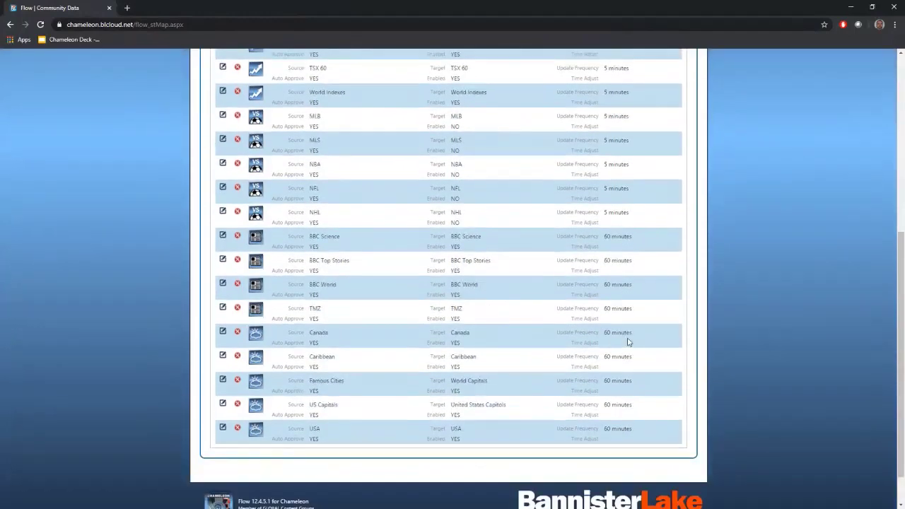
scroll(627, 342, up, 3)
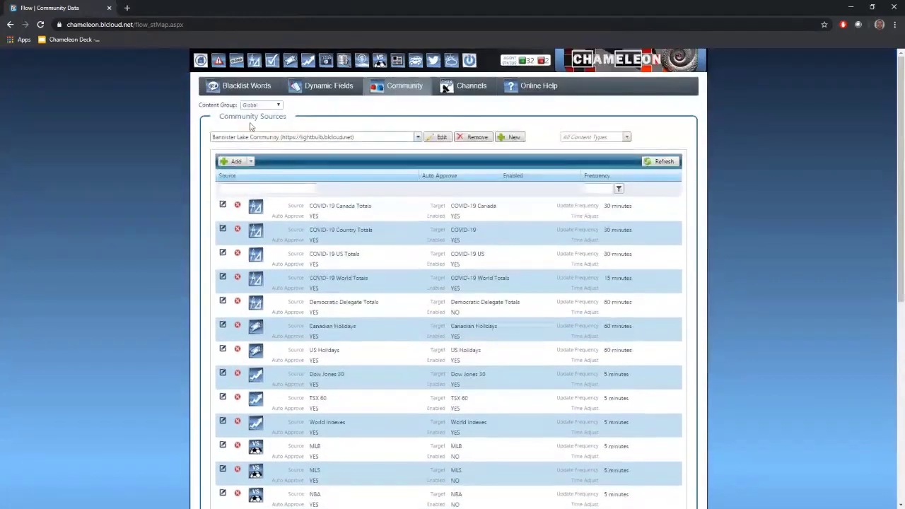
Add a BBC World story with summary 'Breaking News ...' and body 'Today in London the Prime Minister'.
click(200, 61)
click(392, 99)
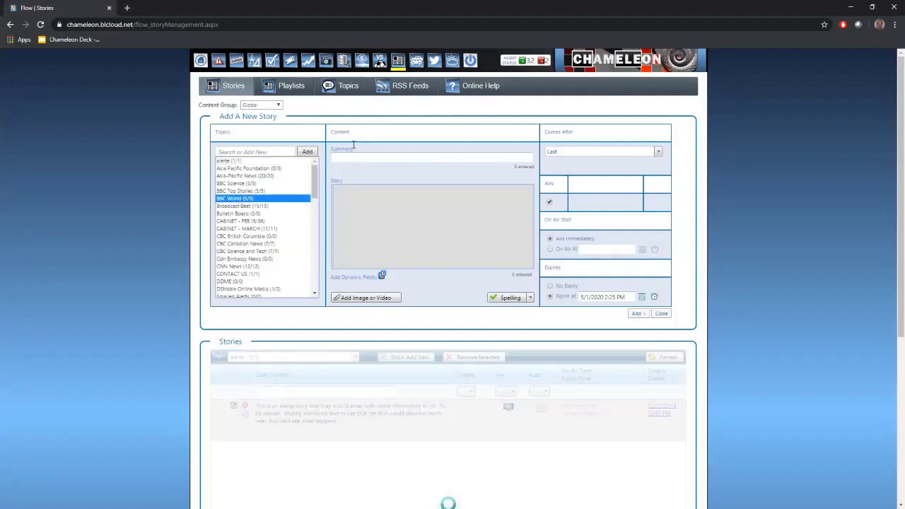
click(240, 199)
click(389, 156)
text(Breaking News ...)
key(Tab)
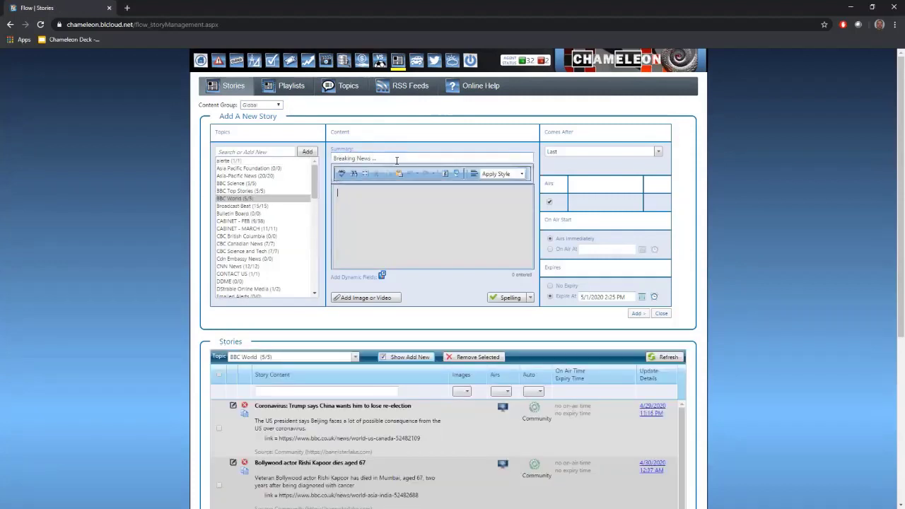
text(Today in London)
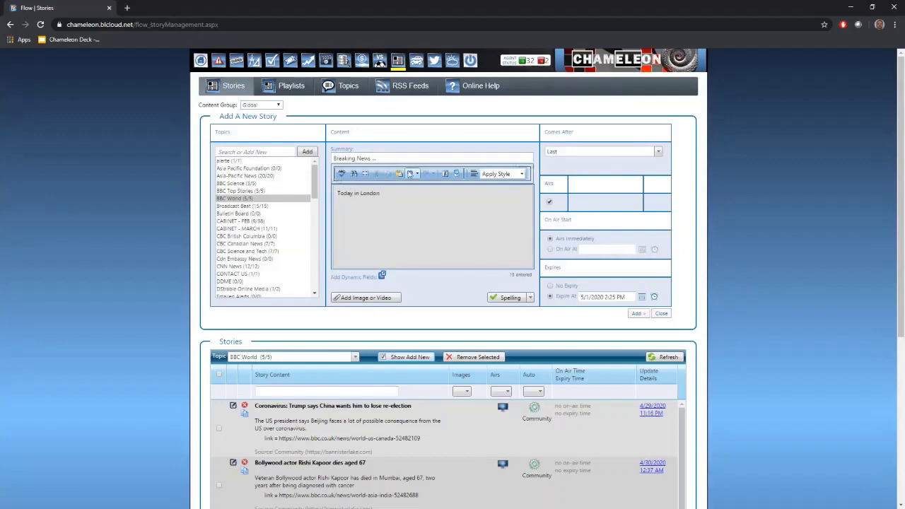
text( the Prime Minister)
click(636, 313)
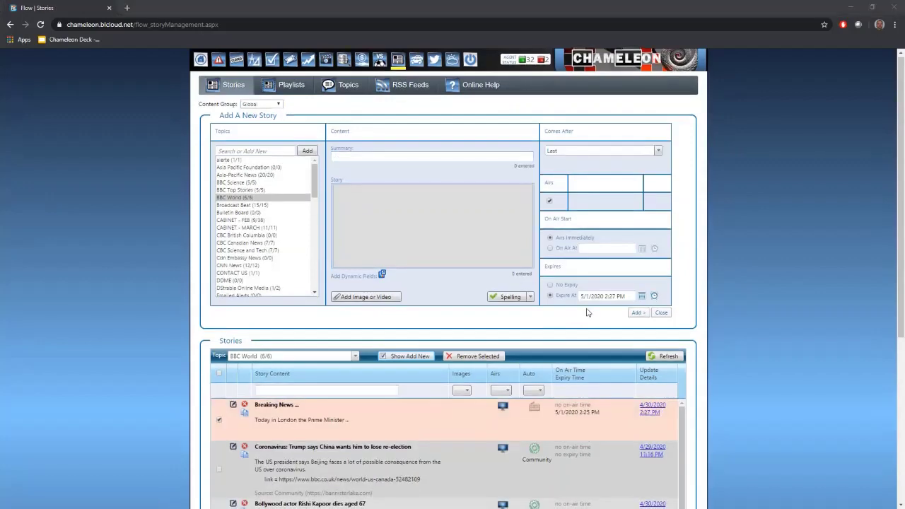
Toggle airing for the Rishi Kapoor story and move it up to second place.
scroll(506, 219, down, 3)
click(506, 220)
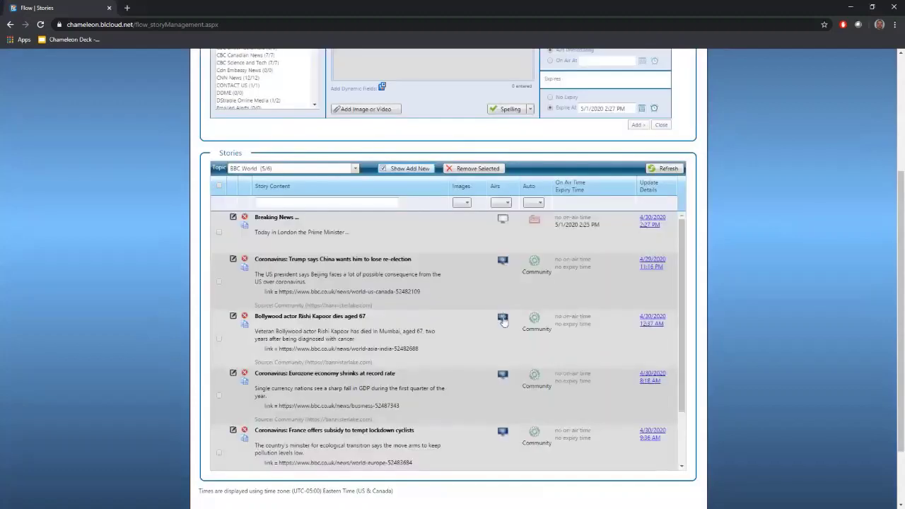
click(503, 317)
drag(473, 317, 416, 279)
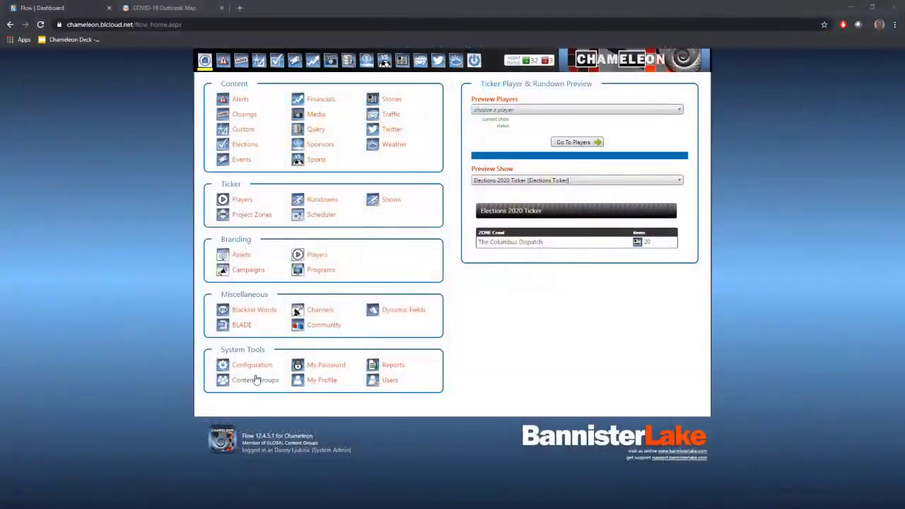
Generate a BLADE custom-feed query URL for the COVID-19 topic and review its XML output.
click(236, 328)
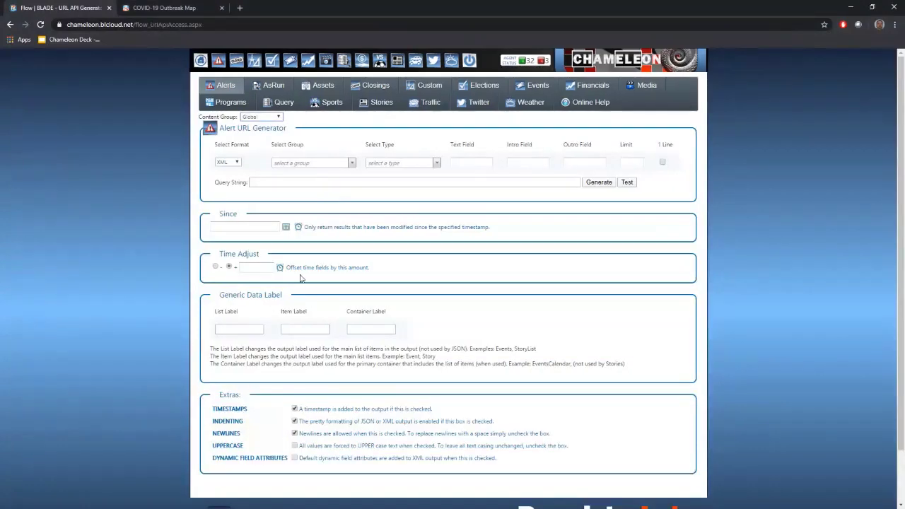
click(418, 92)
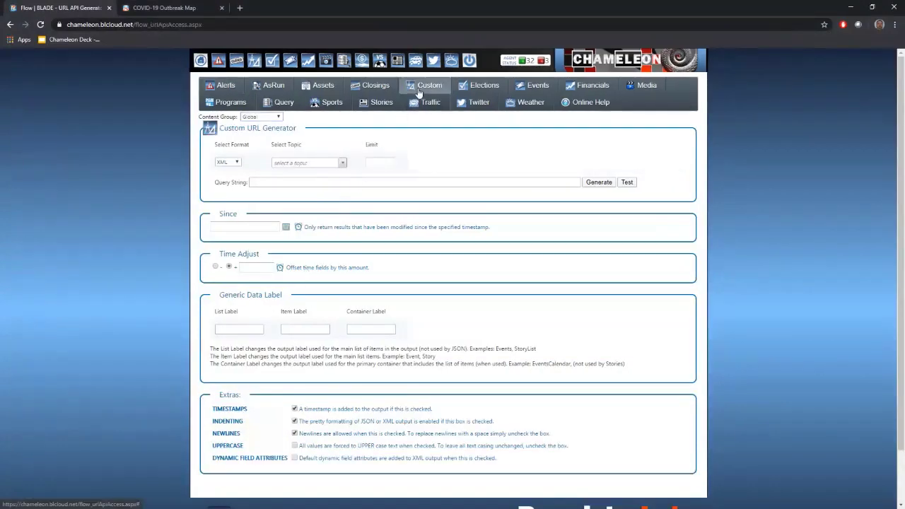
click(342, 167)
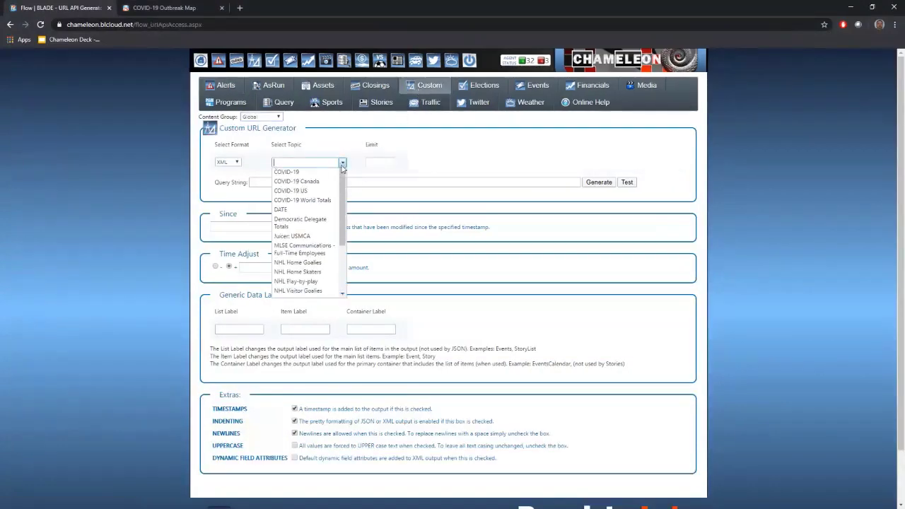
click(312, 183)
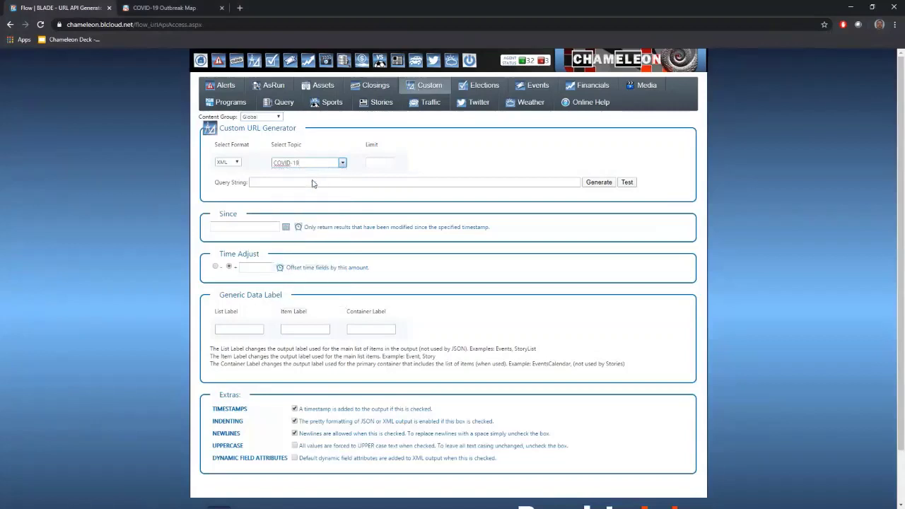
click(591, 185)
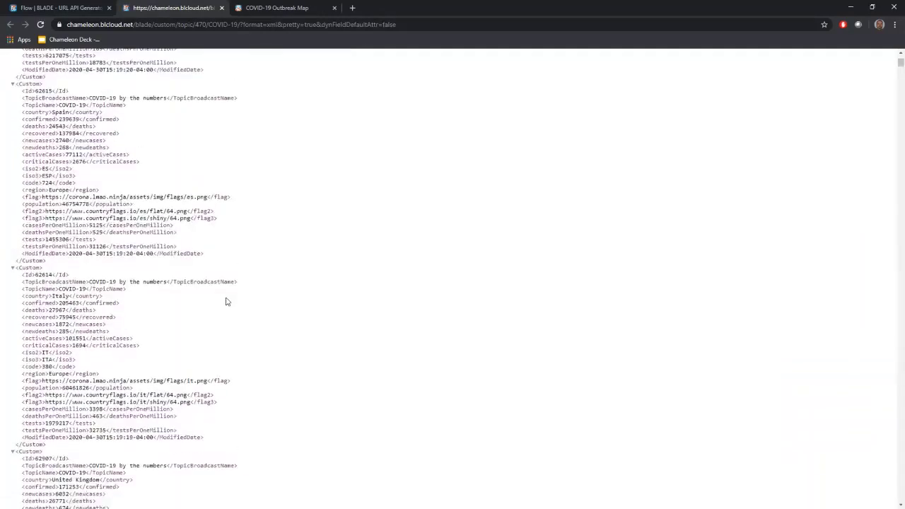
scroll(227, 301, down, 7)
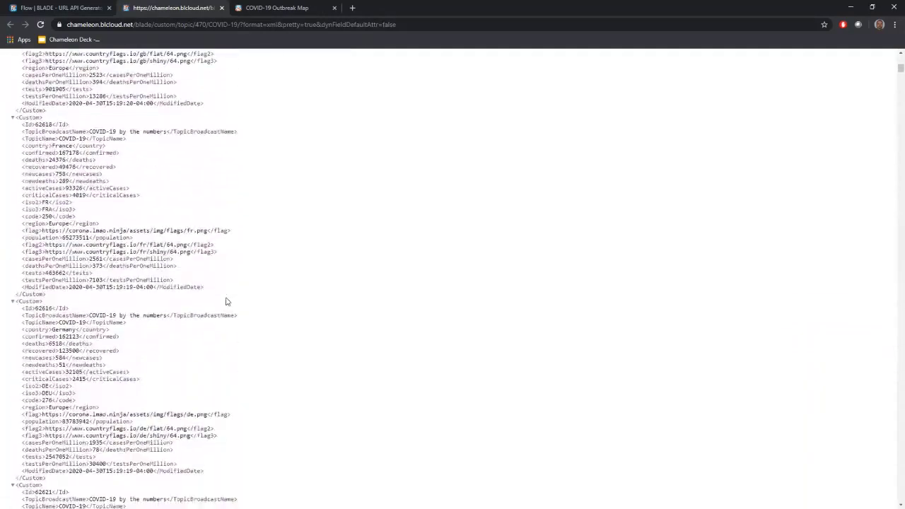
Bring up the COVID-19 outbreak map and check the case figures for Canada, USA and China.
click(286, 14)
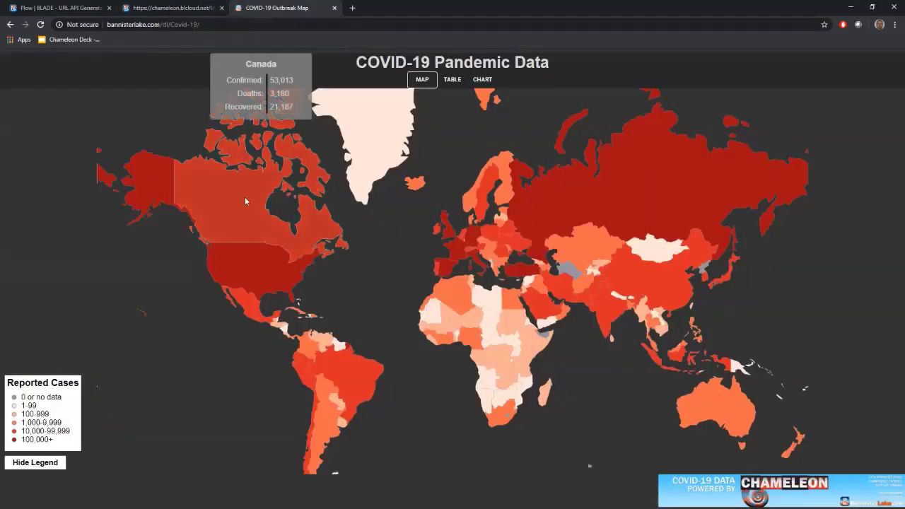
mouse_move(252, 272)
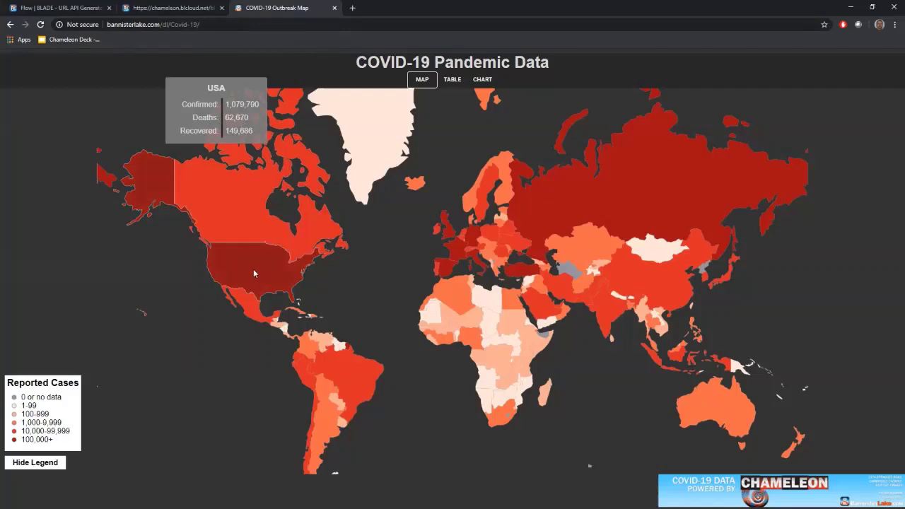
mouse_move(460, 257)
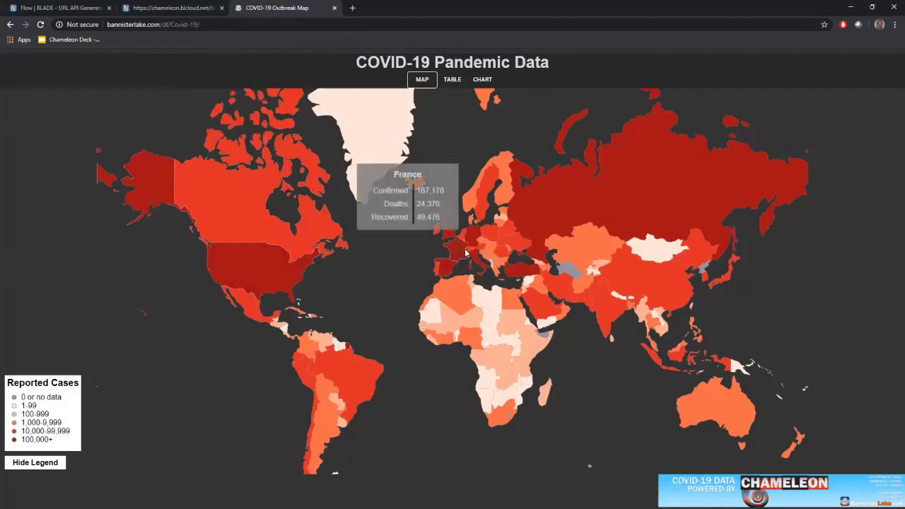
mouse_move(484, 244)
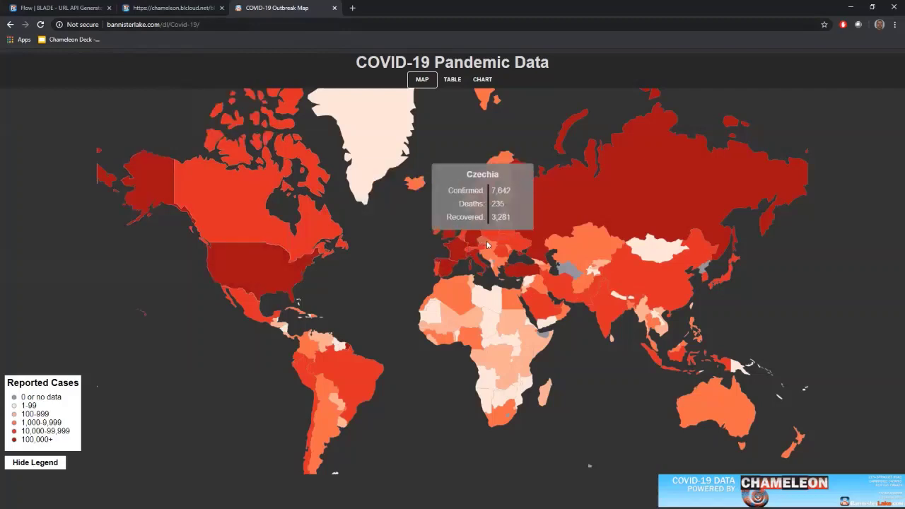
mouse_move(562, 207)
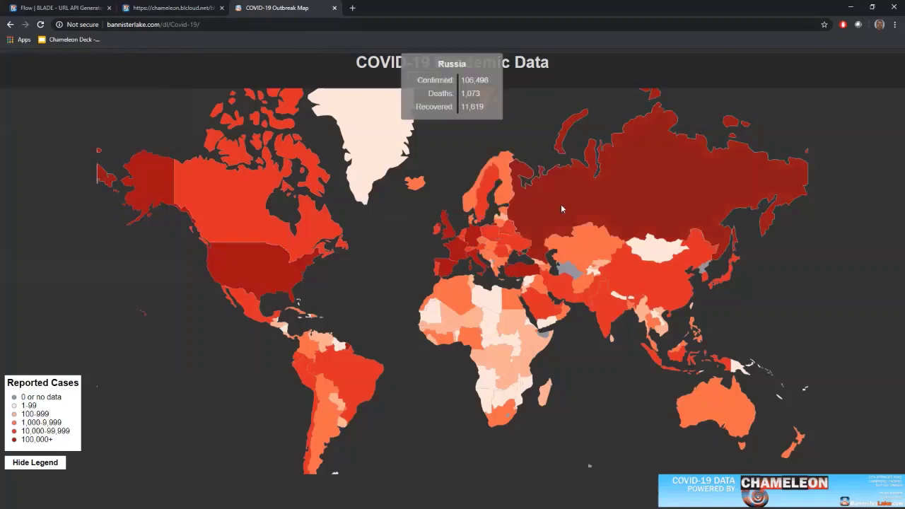
mouse_move(653, 278)
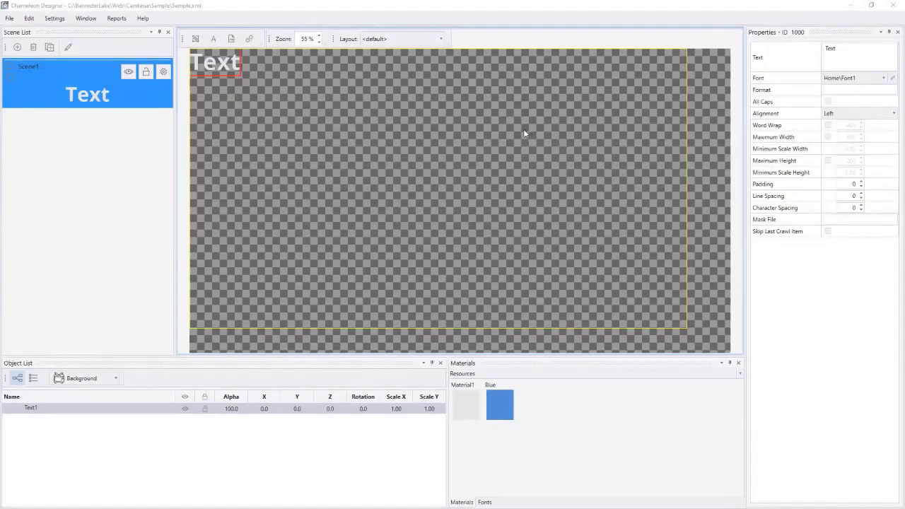
Move Text1 down the left side and place a new quad just above it at X 68, Y 440.
drag(221, 69, 242, 222)
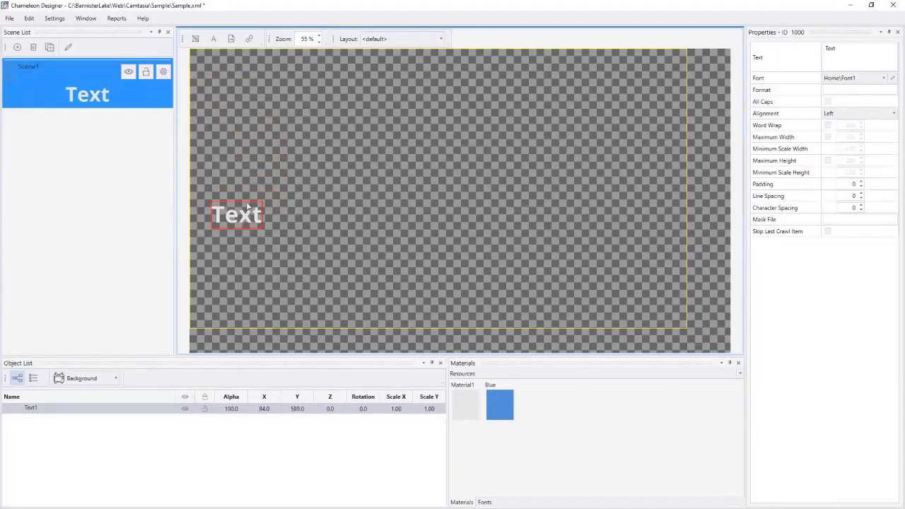
click(232, 40)
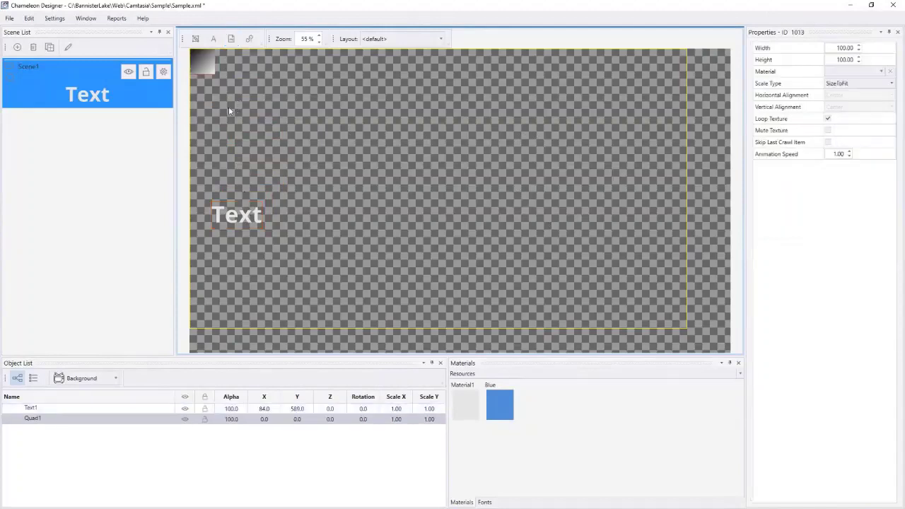
drag(212, 76, 243, 166)
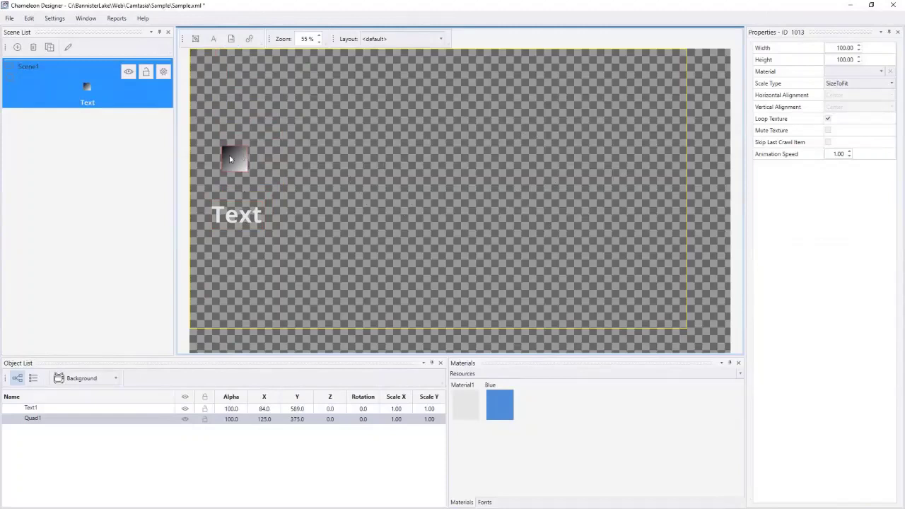
drag(229, 159, 217, 175)
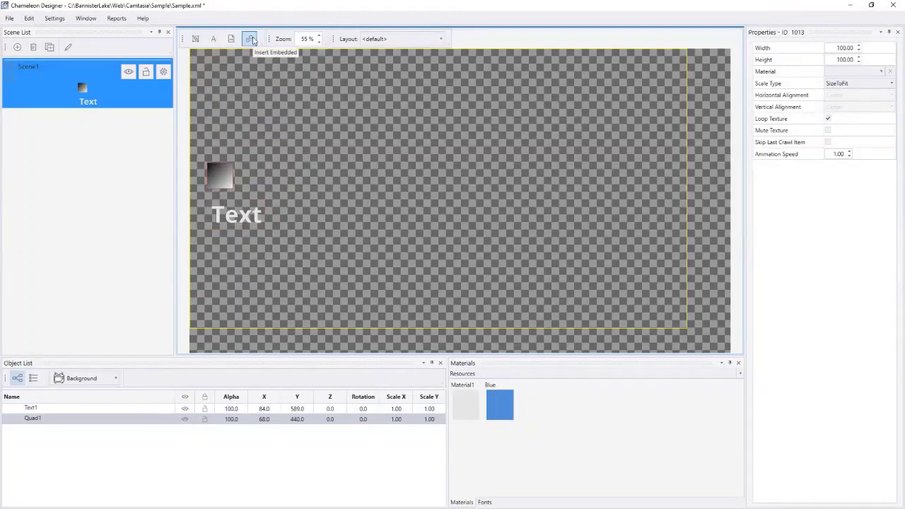
Insert an embedded object at the upper right (X 1111, Y 24) and add an empty Group1.
click(251, 38)
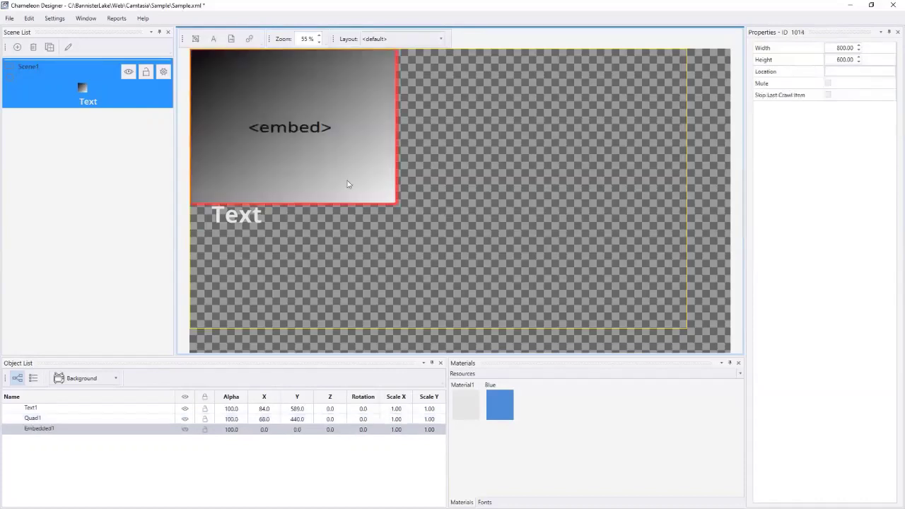
drag(350, 186, 619, 194)
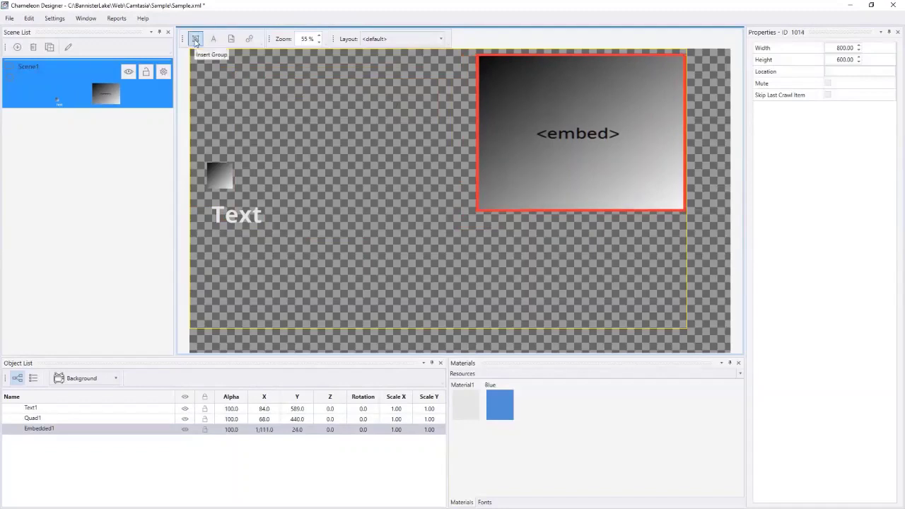
click(196, 41)
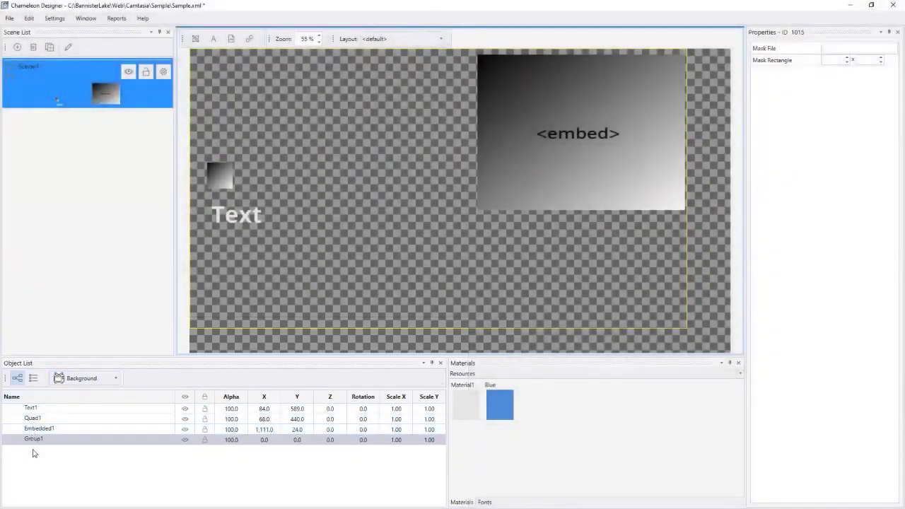
Rename the Quad1 object to Logo.
click(38, 421)
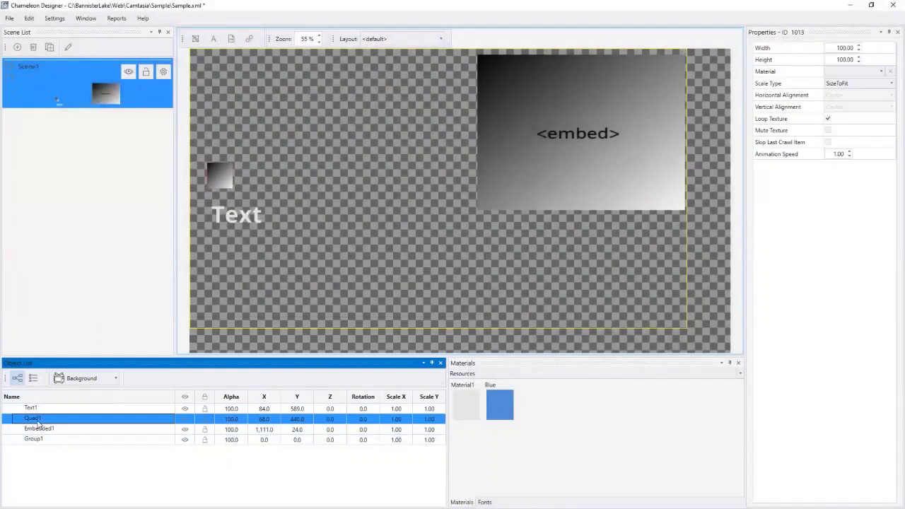
click(38, 421)
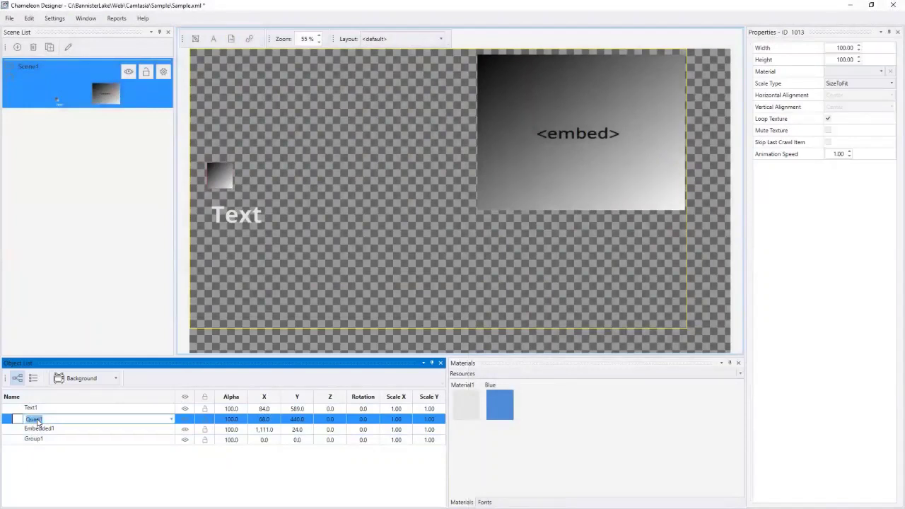
text(Logo)
key(Tab)
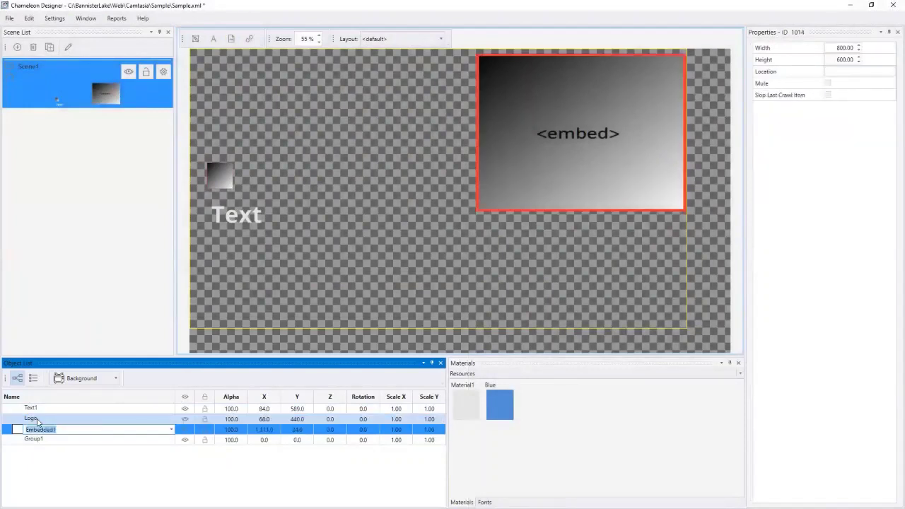
Nest Text1 and Logo inside Group1 in the Object List.
click(46, 408)
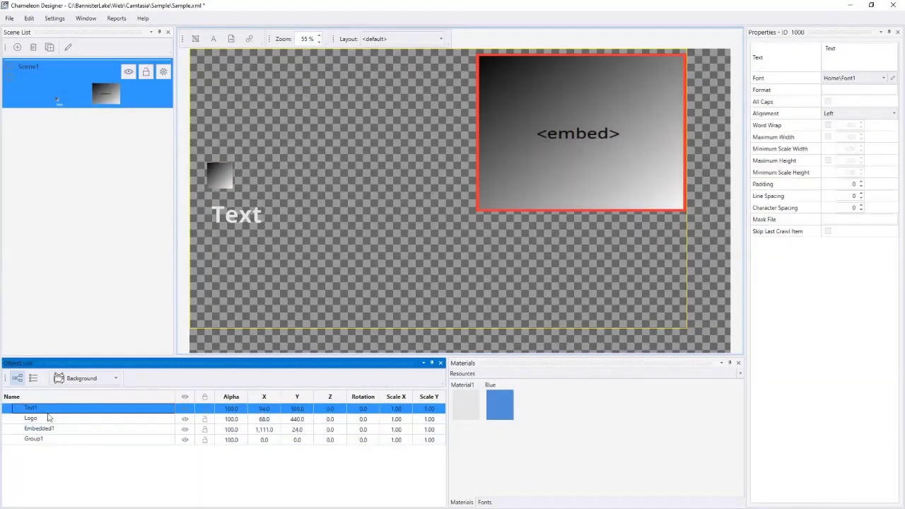
drag(45, 411, 48, 444)
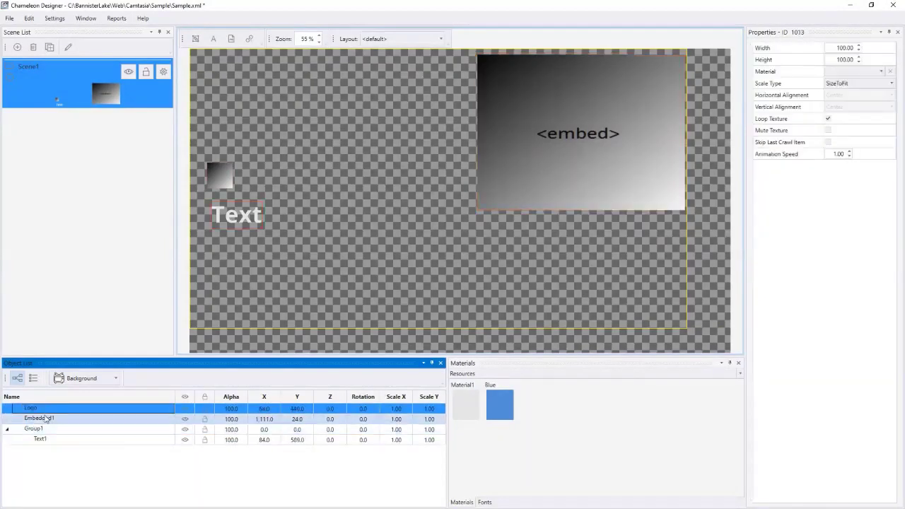
click(48, 409)
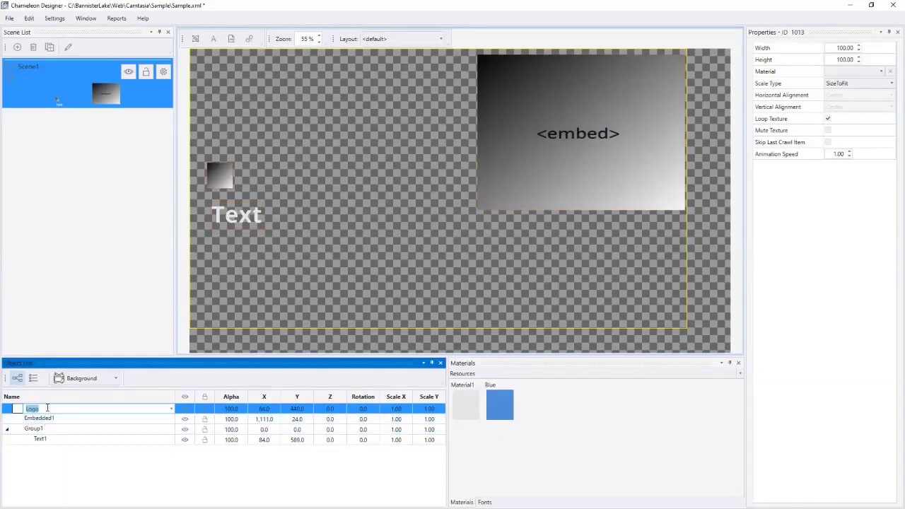
click(91, 445)
drag(74, 410, 67, 433)
click(46, 420)
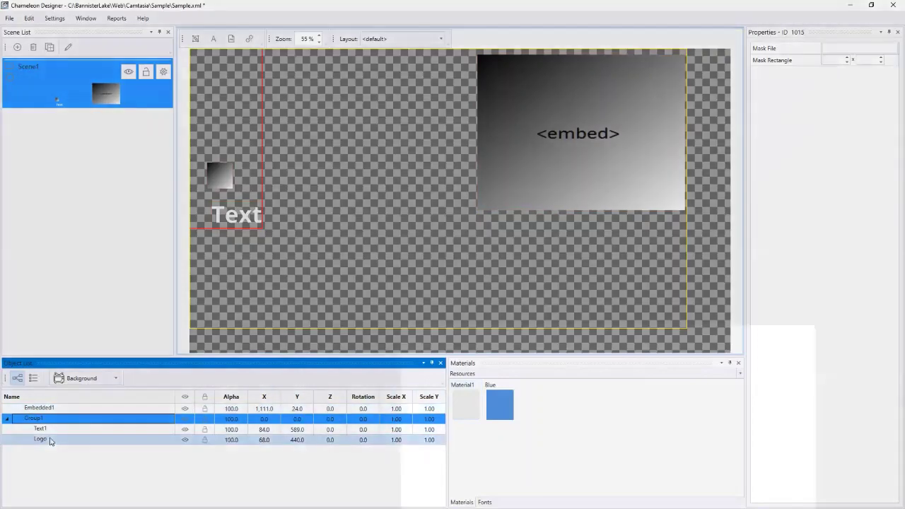
click(49, 439)
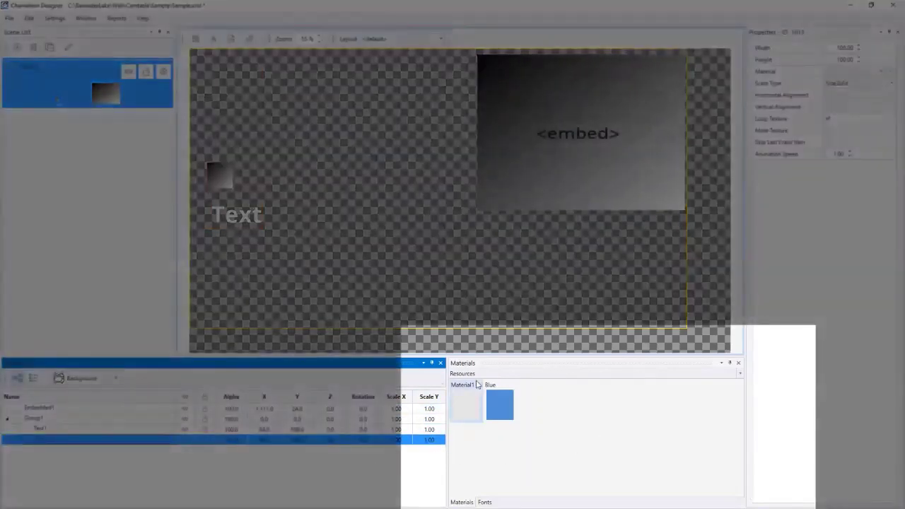
right_click(551, 413)
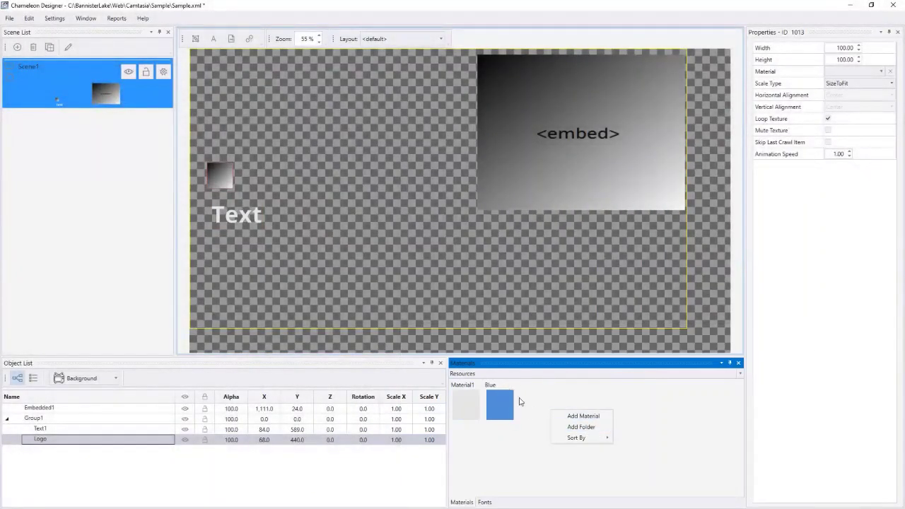
click(822, 278)
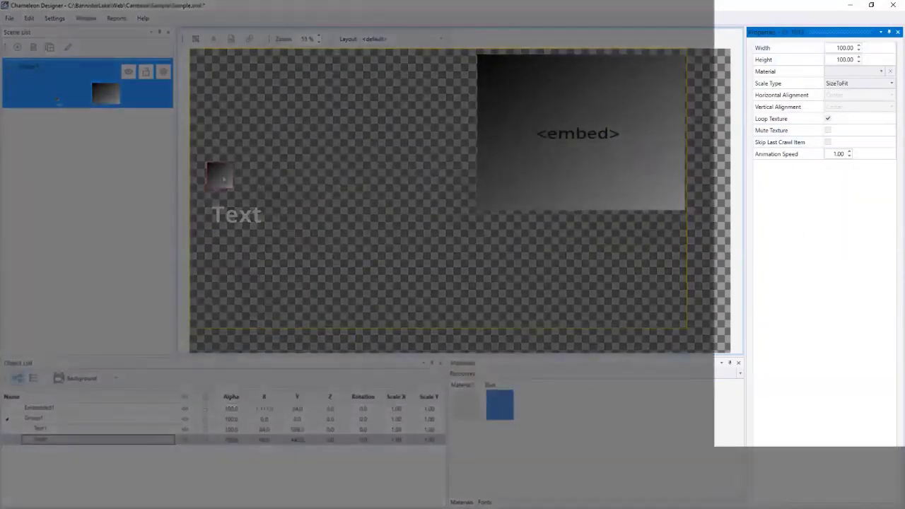
click(236, 216)
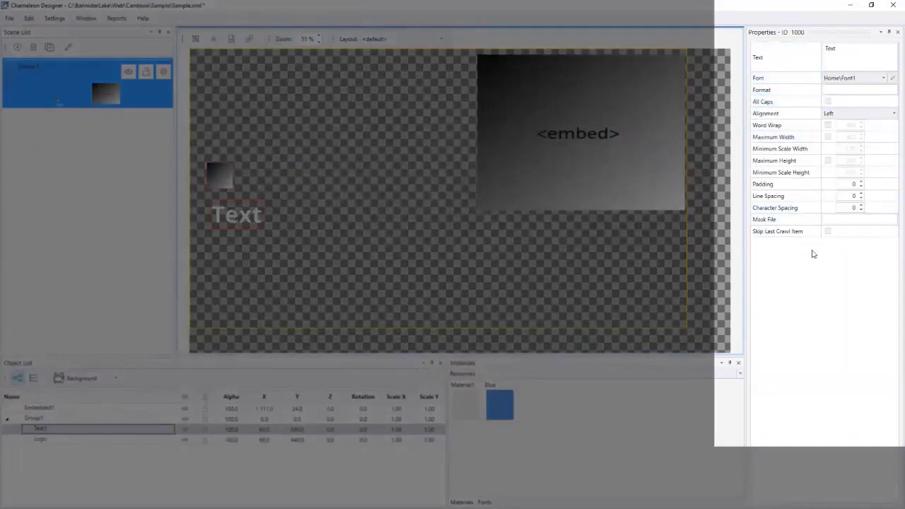
click(848, 90)
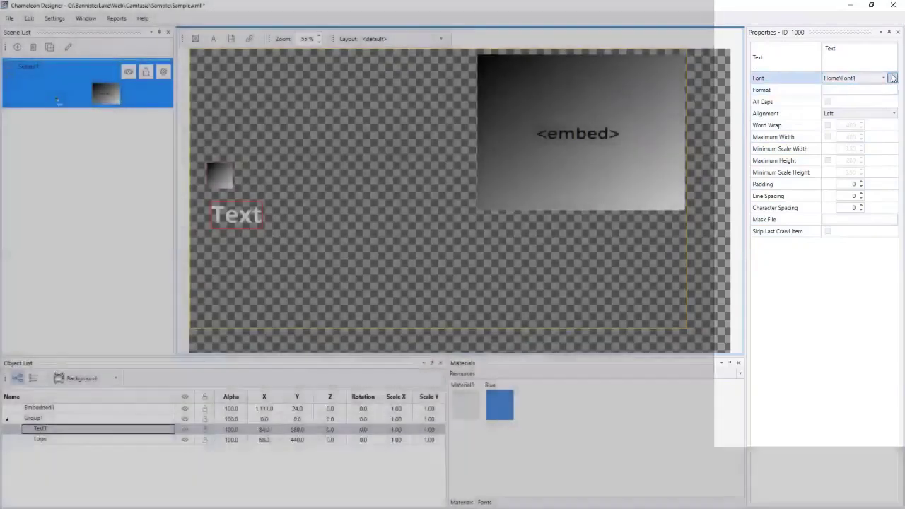
click(892, 78)
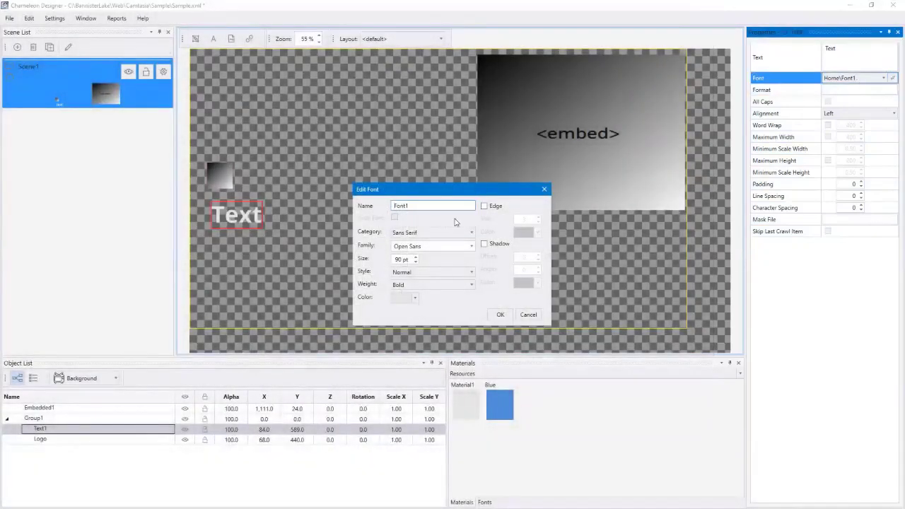
click(470, 246)
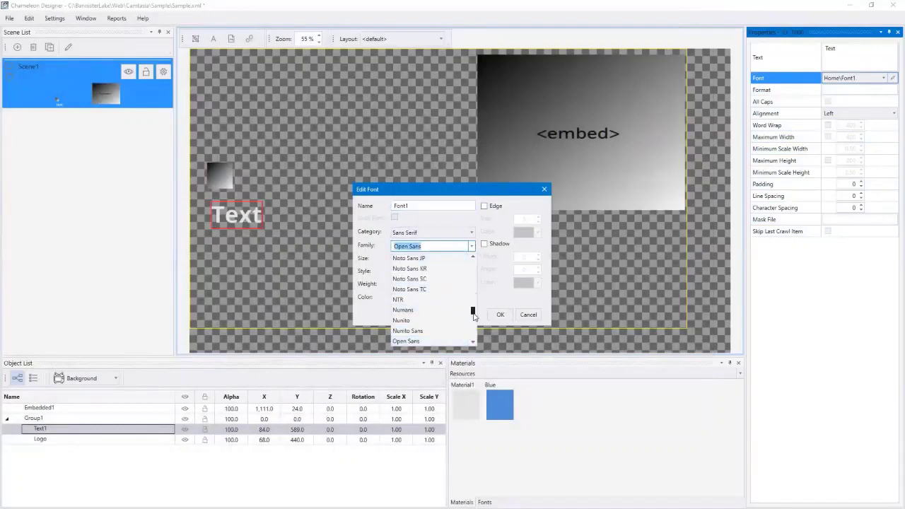
drag(472, 312, 474, 262)
click(505, 293)
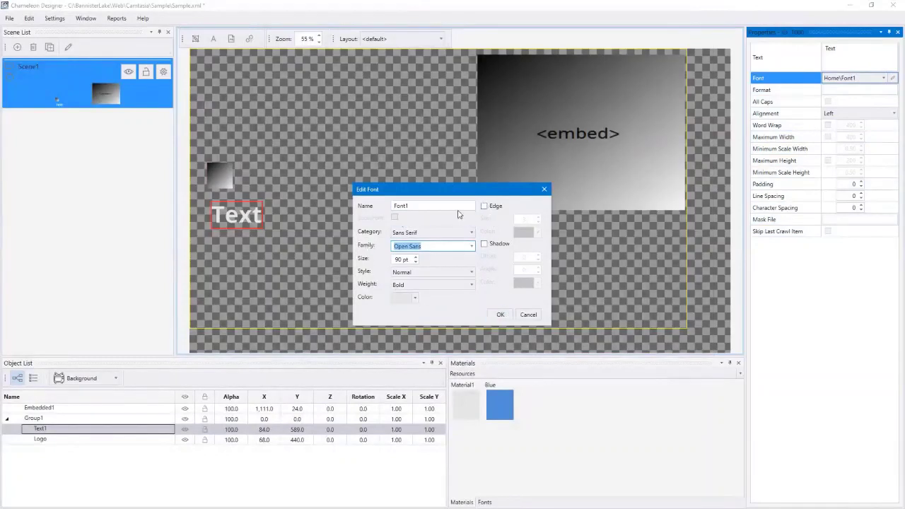
click(501, 316)
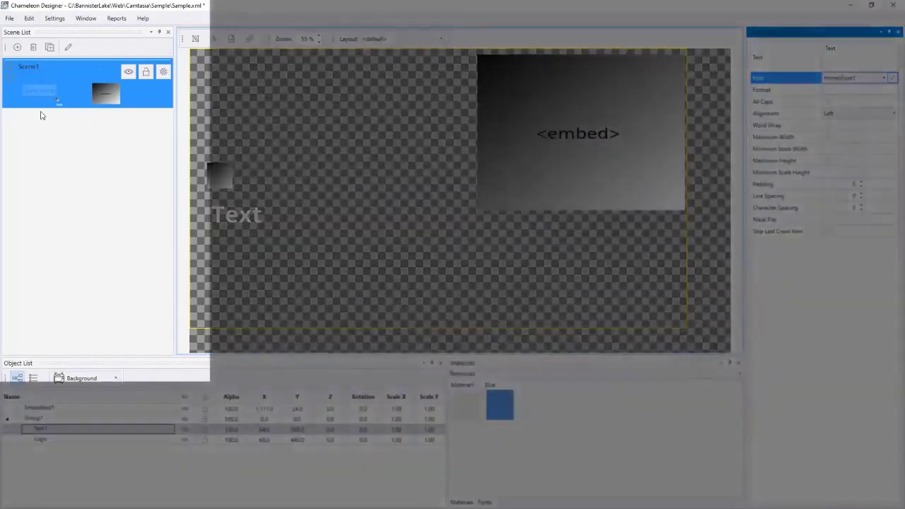
Rename Scene1 to Twitter and give it the description Left Side.
double_click(34, 66)
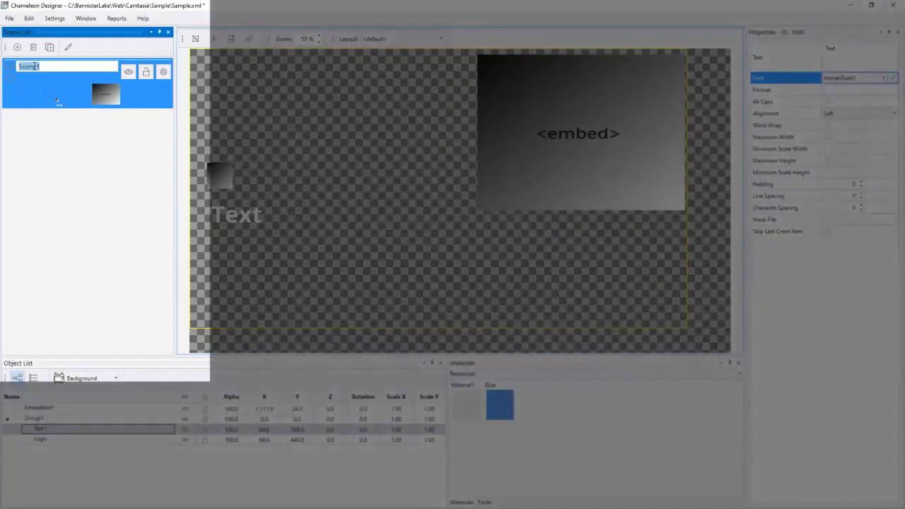
text(Twitt)
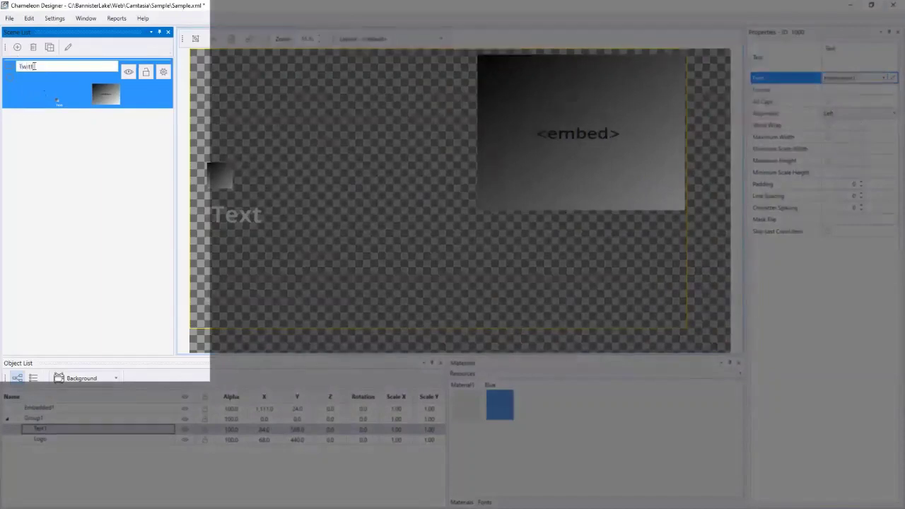
text(er)
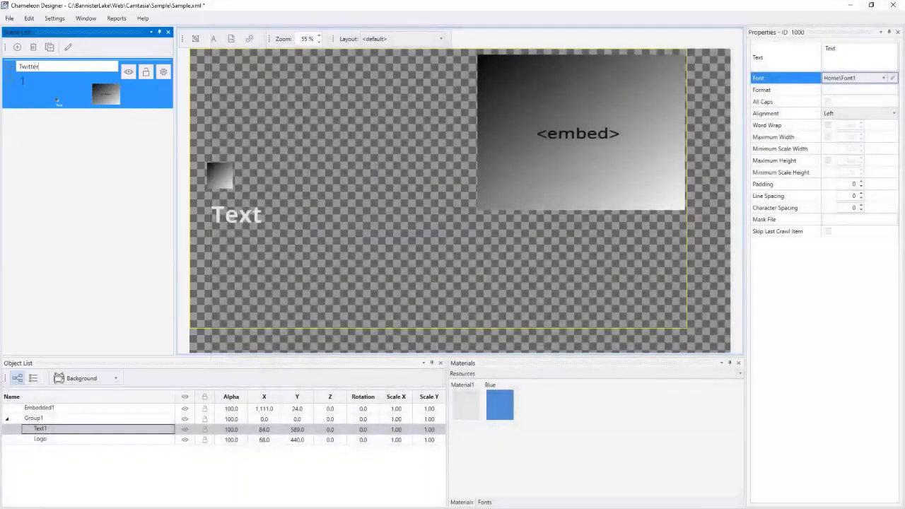
click(23, 80)
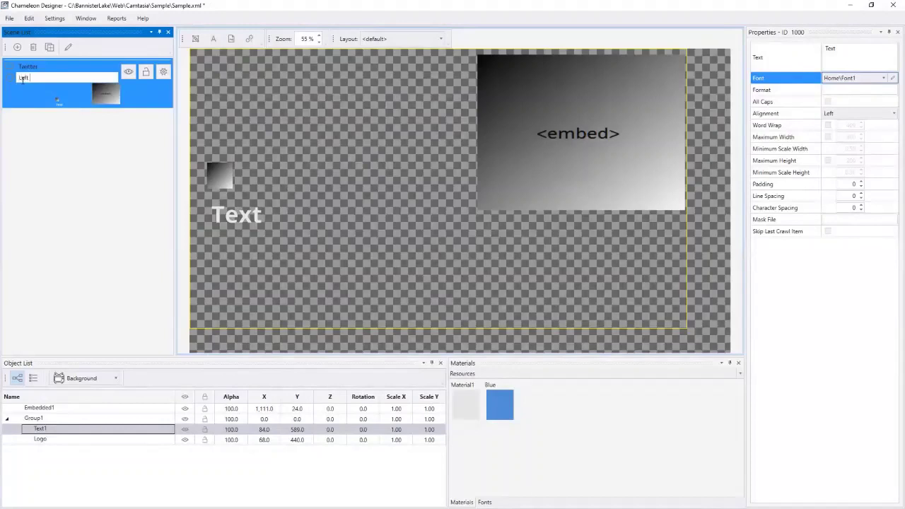
text(ide)
click(86, 184)
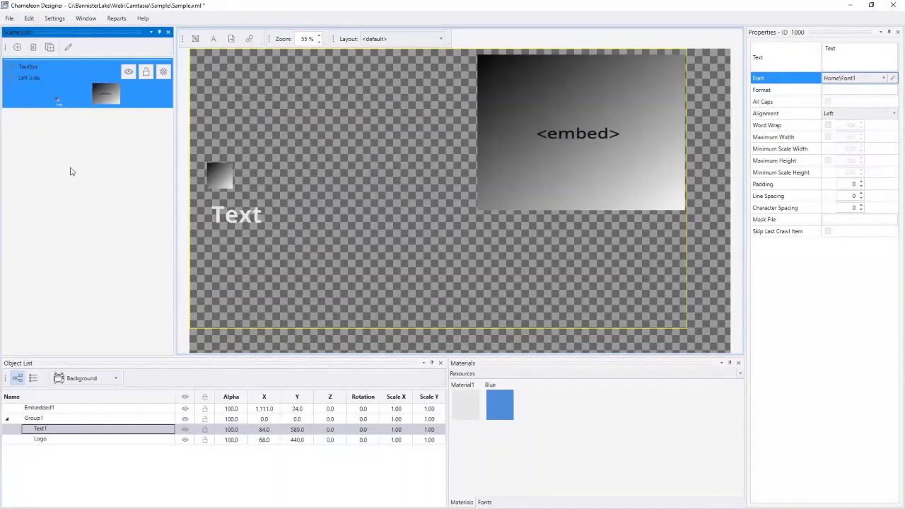
Add a new scene named News with the description Left Side.
click(17, 48)
double_click(28, 116)
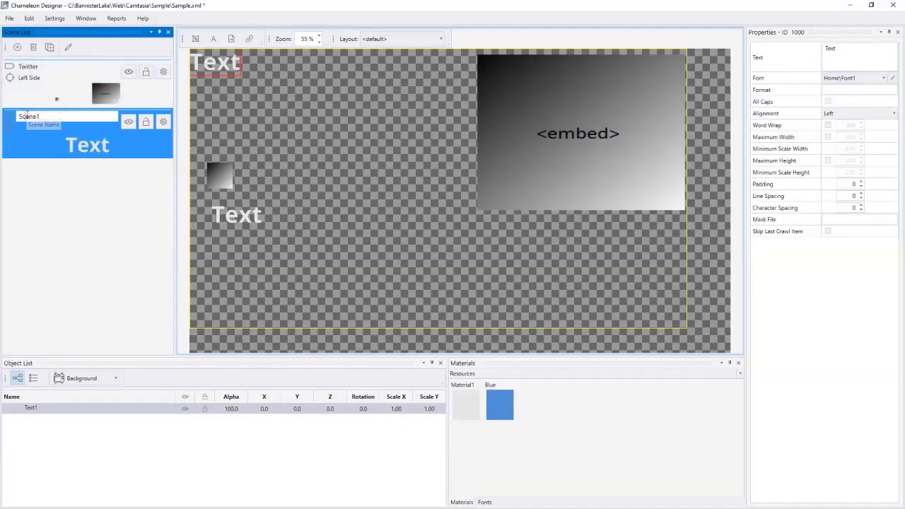
text(News)
double_click(24, 128)
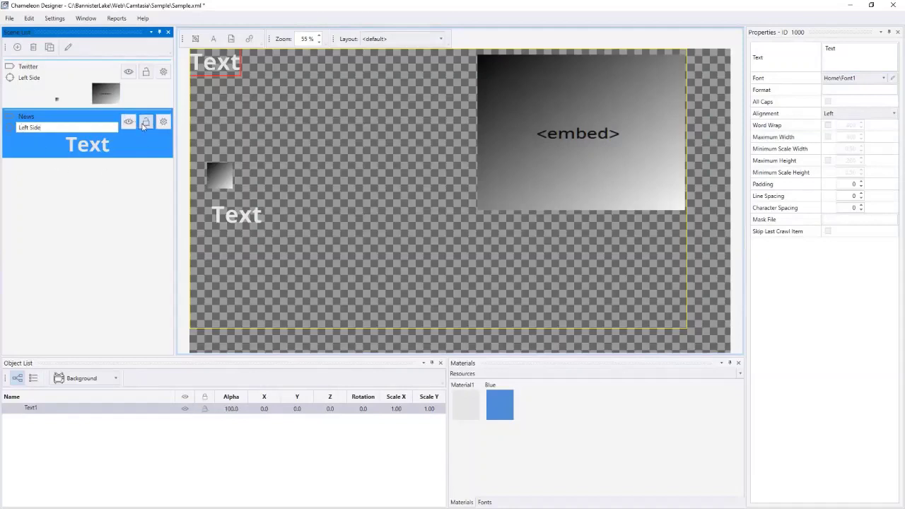
key(Return)
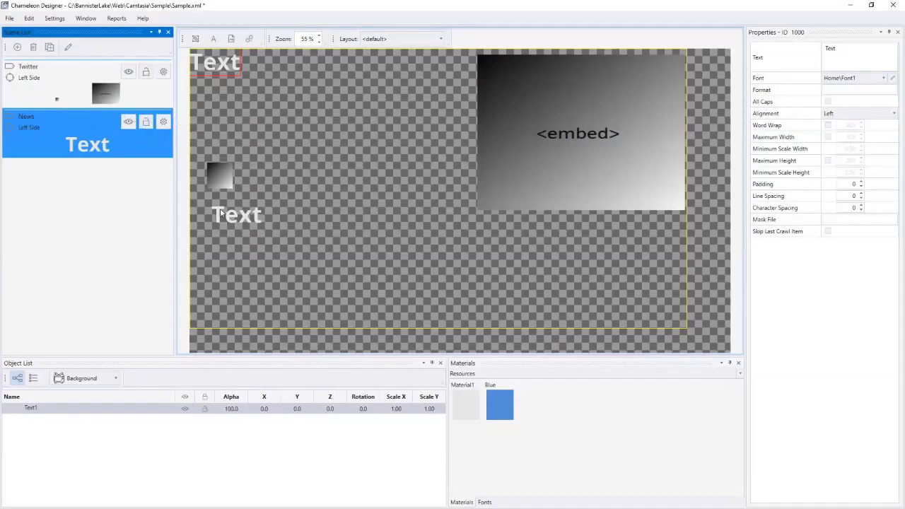
Hide the News scene on the canvas and select the Twitter scene for editing.
click(128, 121)
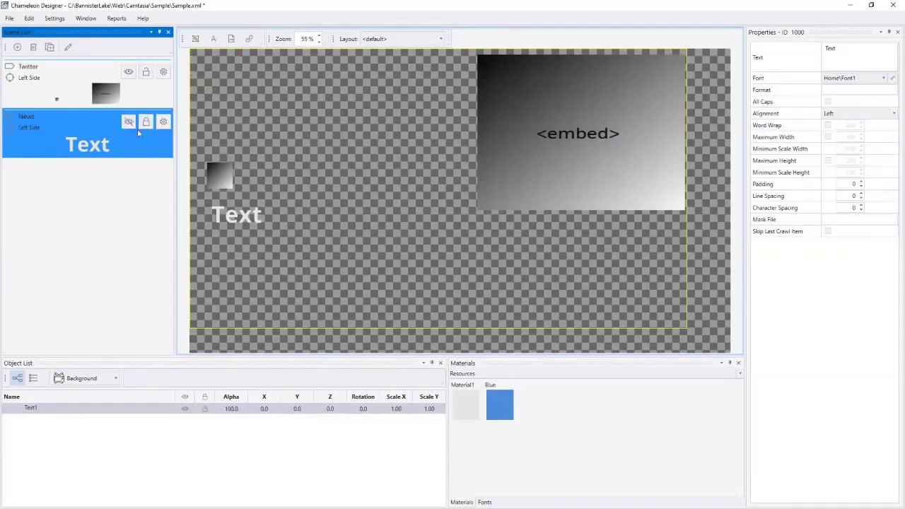
click(127, 123)
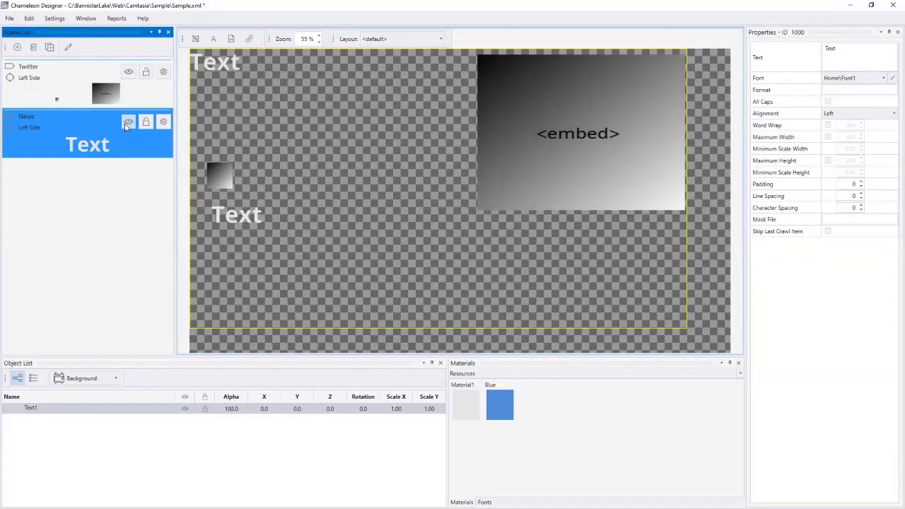
click(127, 123)
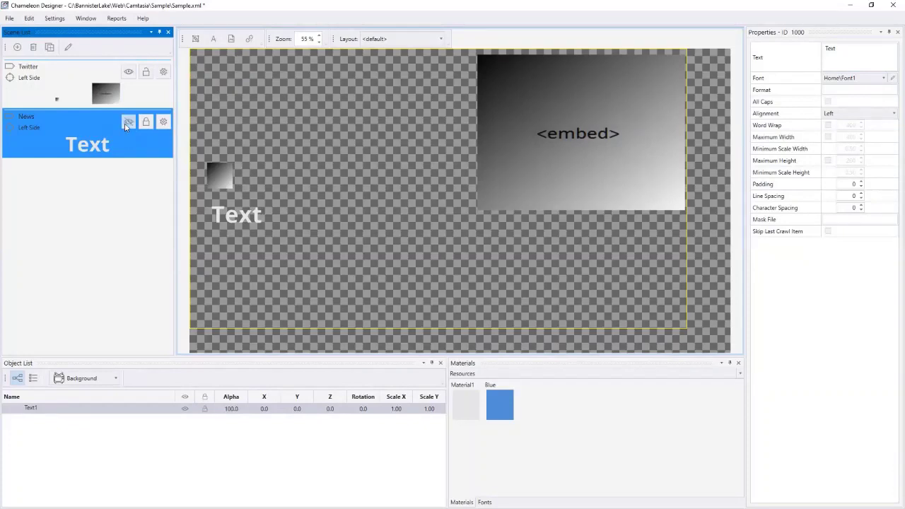
click(71, 79)
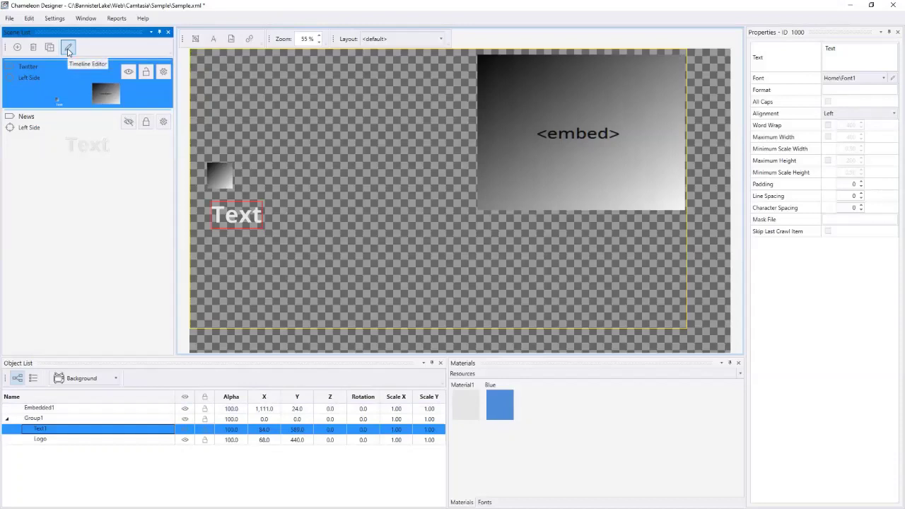
Add Animation1 to the Twitter scene's In timeline and tick a Group1 property to animate.
click(68, 48)
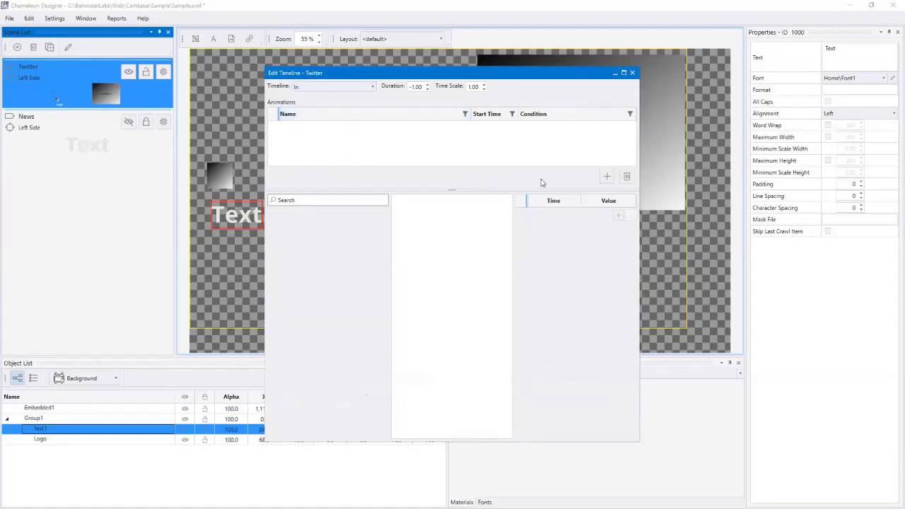
click(606, 176)
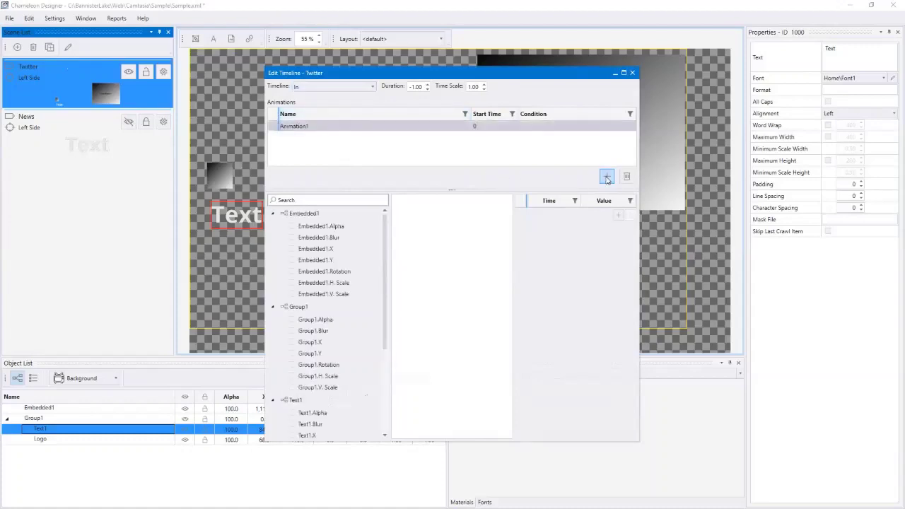
click(295, 308)
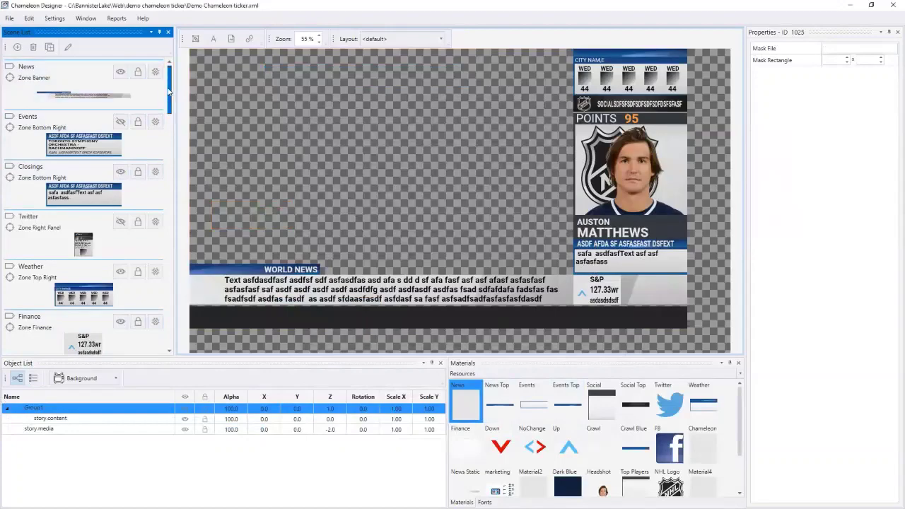
Toggle the Weather zone's visibility off and on, select it, and scroll its objects to GR Day 2.
drag(170, 90, 170, 122)
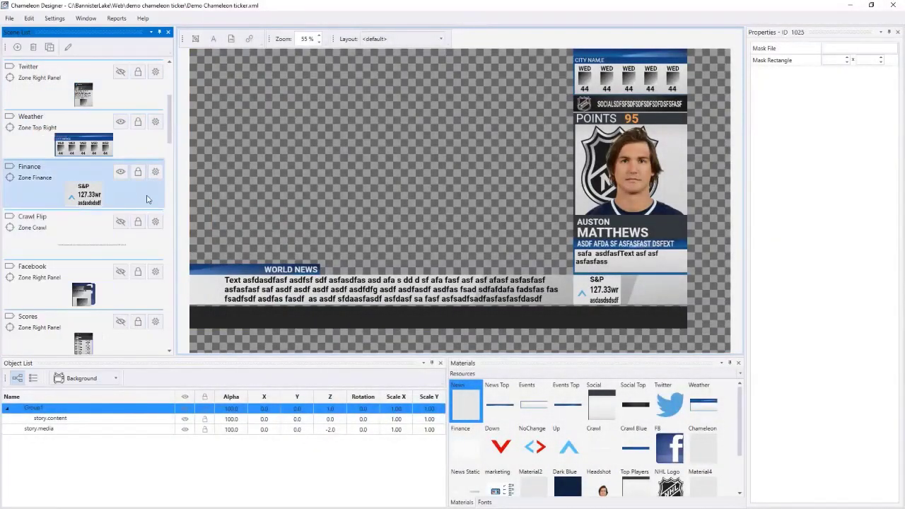
click(125, 175)
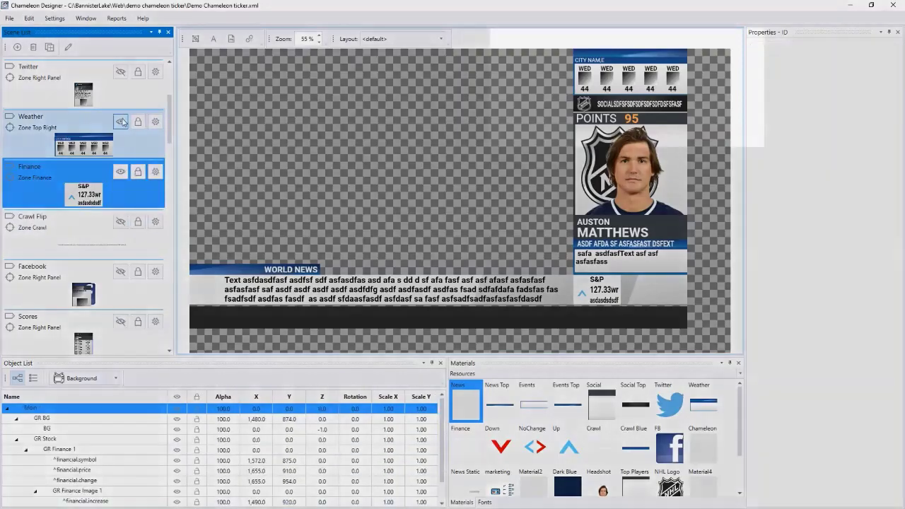
click(120, 122)
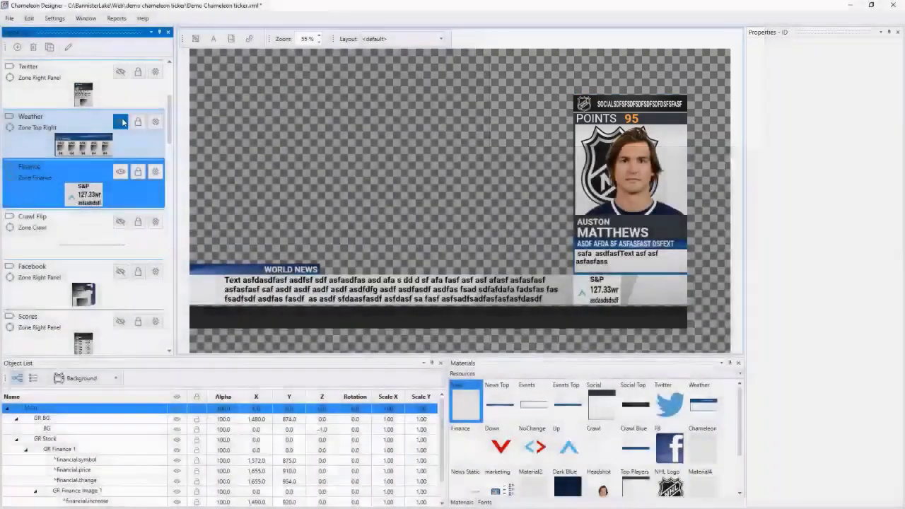
click(121, 122)
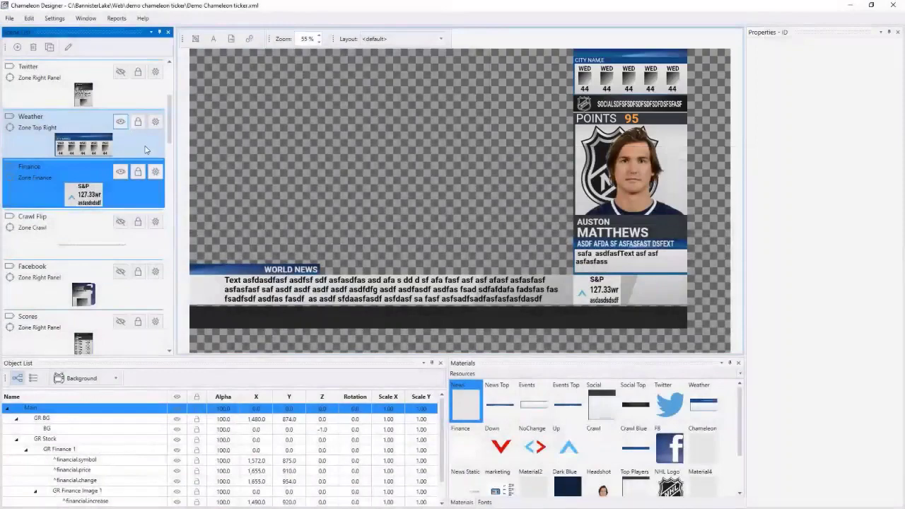
click(145, 149)
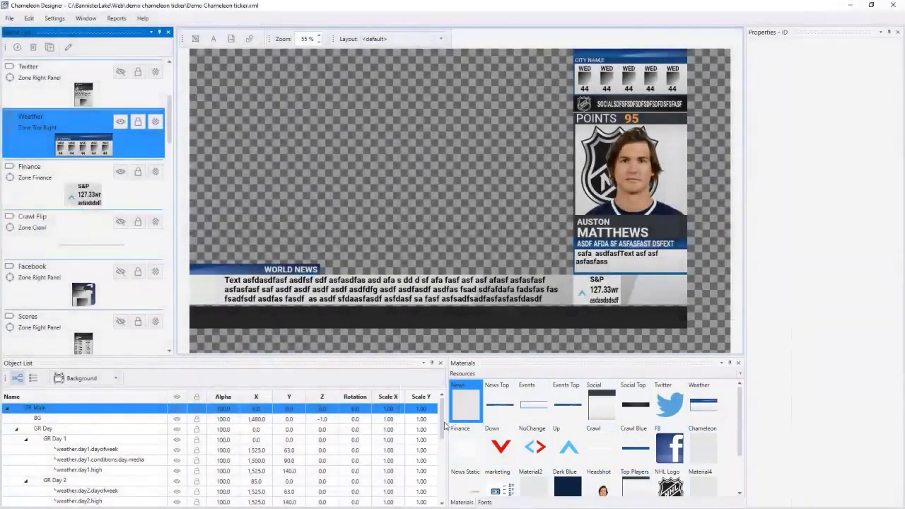
drag(441, 423, 443, 455)
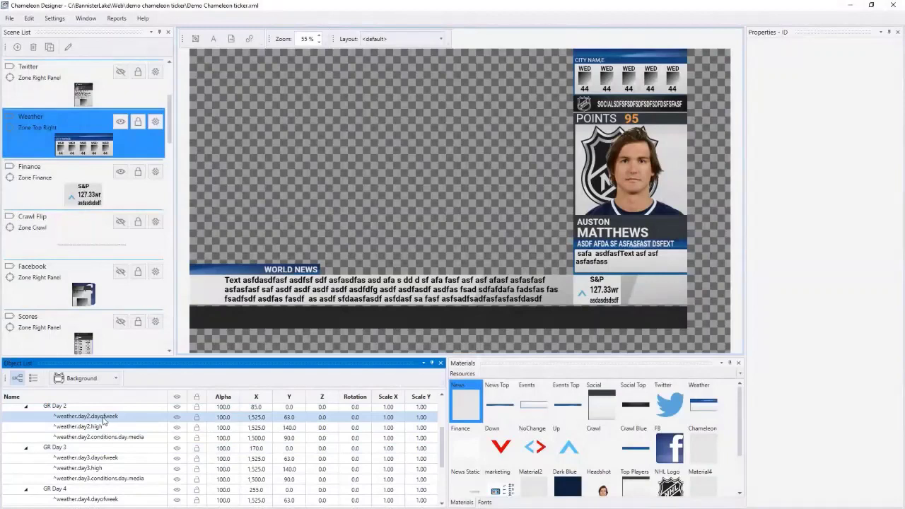
Select the weather.day2.high text object and set its data category to Weather.
click(70, 428)
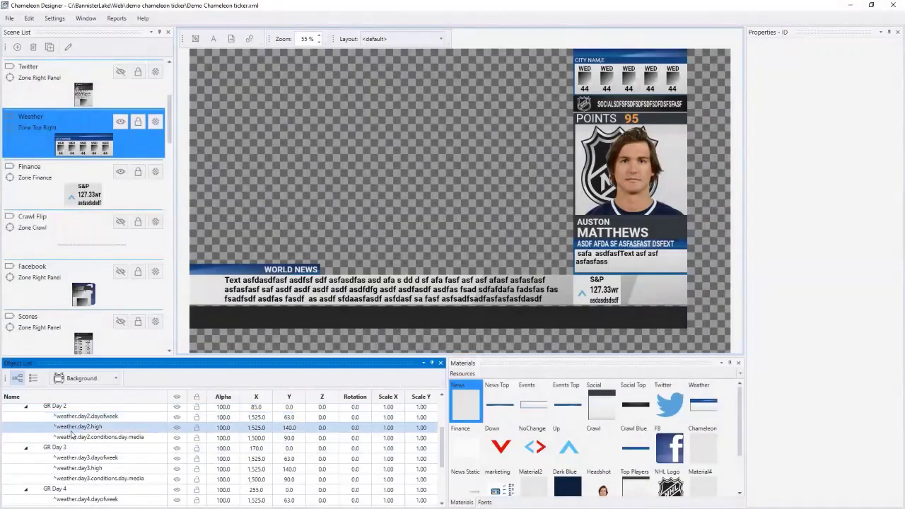
click(72, 429)
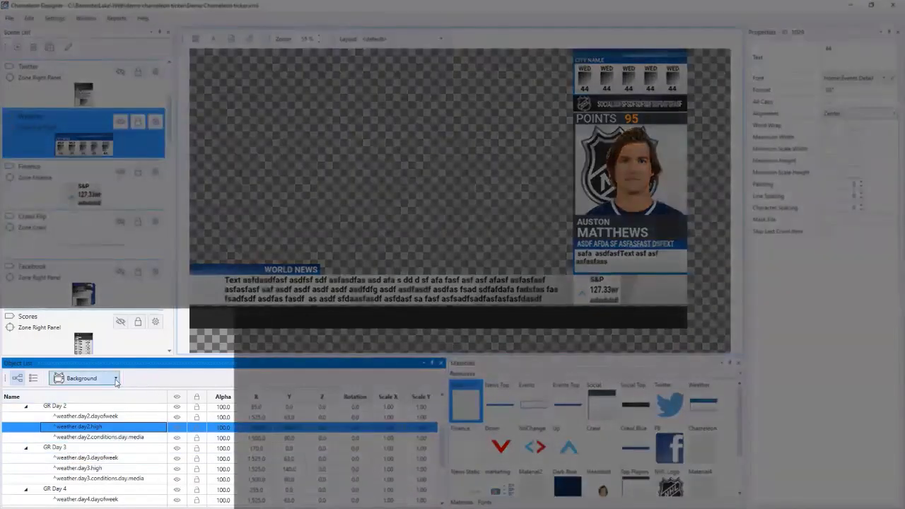
click(113, 380)
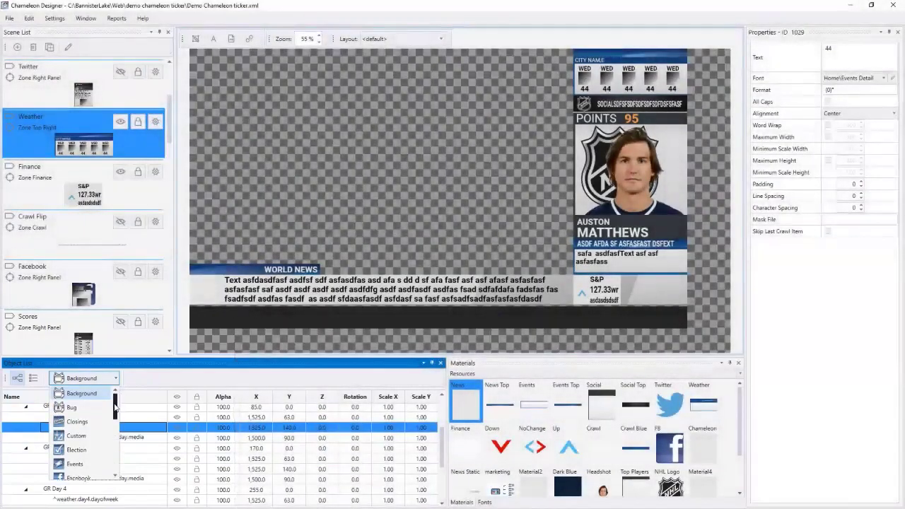
drag(115, 408, 116, 458)
click(88, 450)
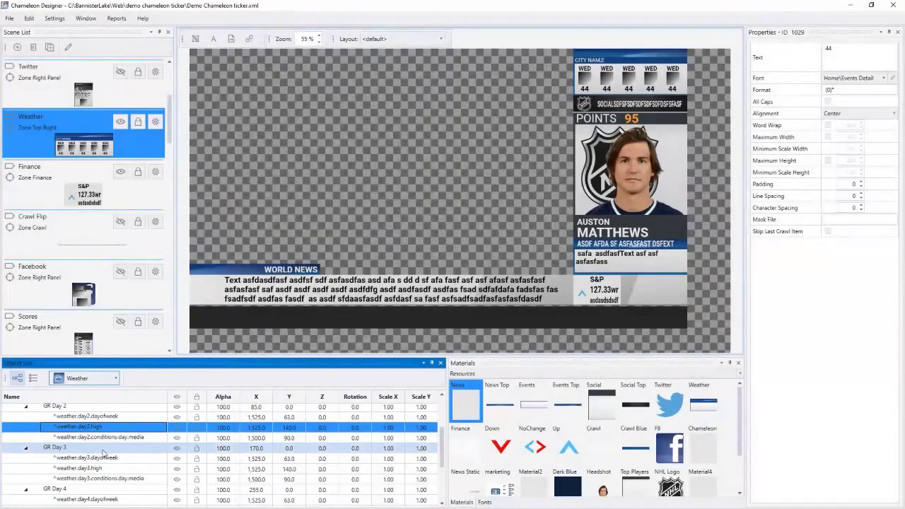
Browse the available weather fields, keeping the binding to weather.day2.high.
click(140, 428)
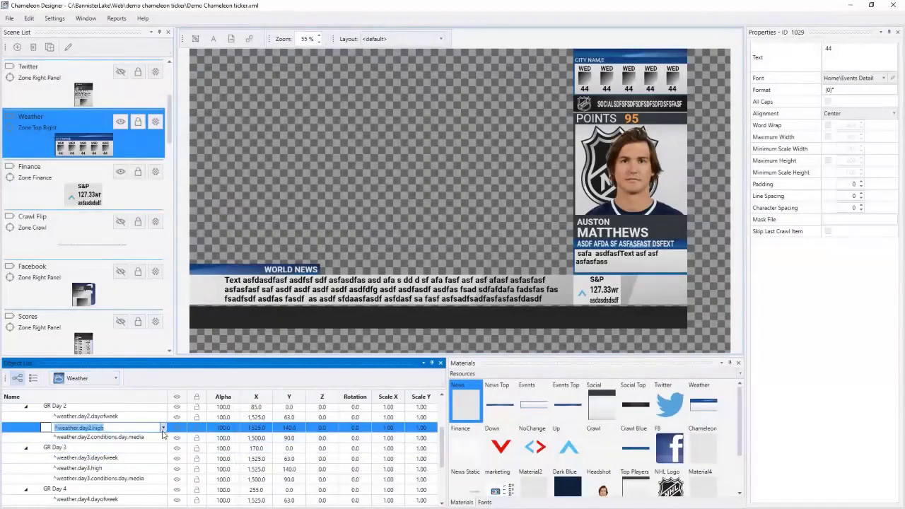
click(162, 428)
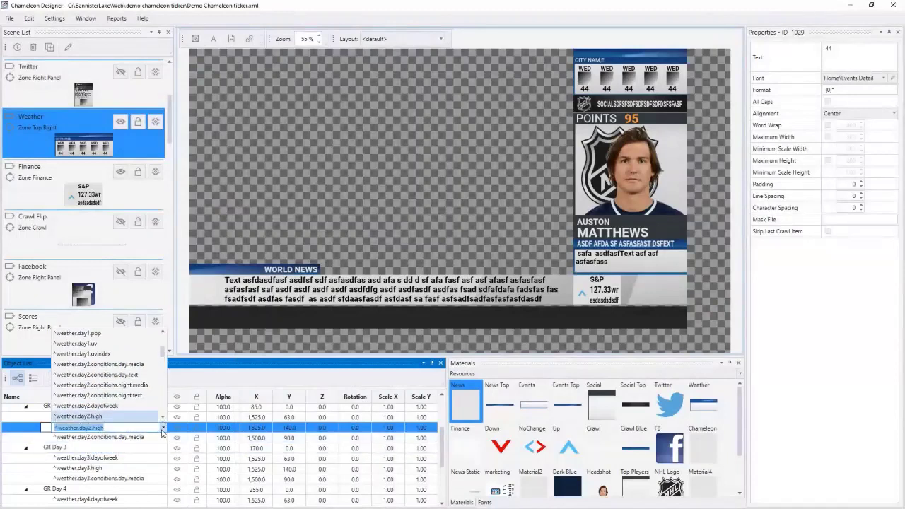
mouse_move(163, 352)
mouse_down()
mouse_move(163, 376)
mouse_move(163, 356)
mouse_up()
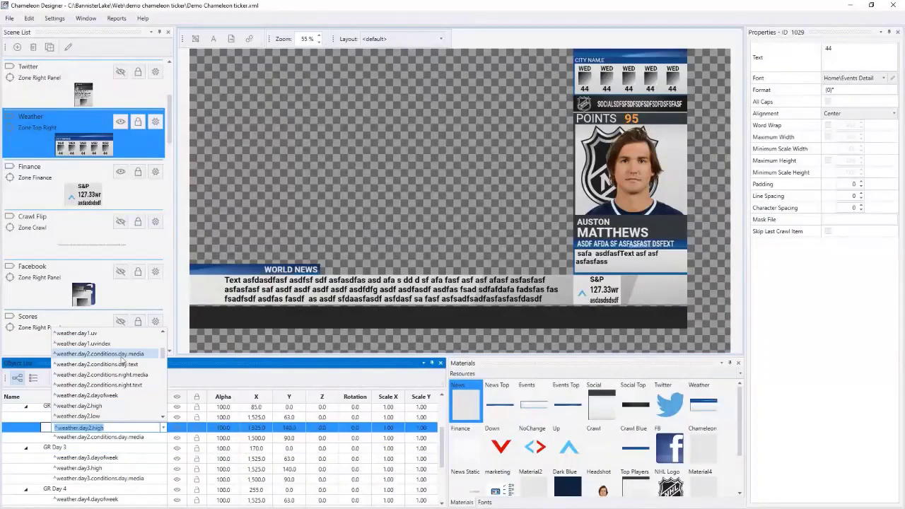
scroll(126, 361, down, 3)
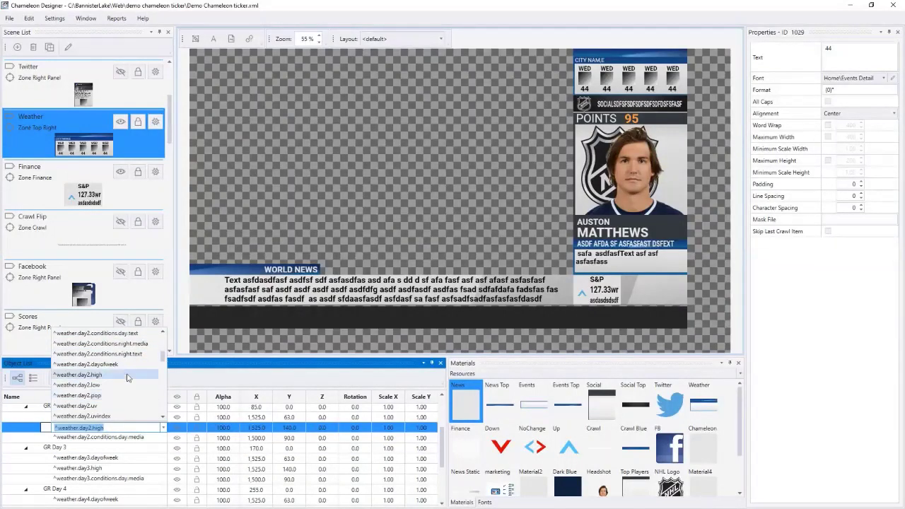
click(307, 364)
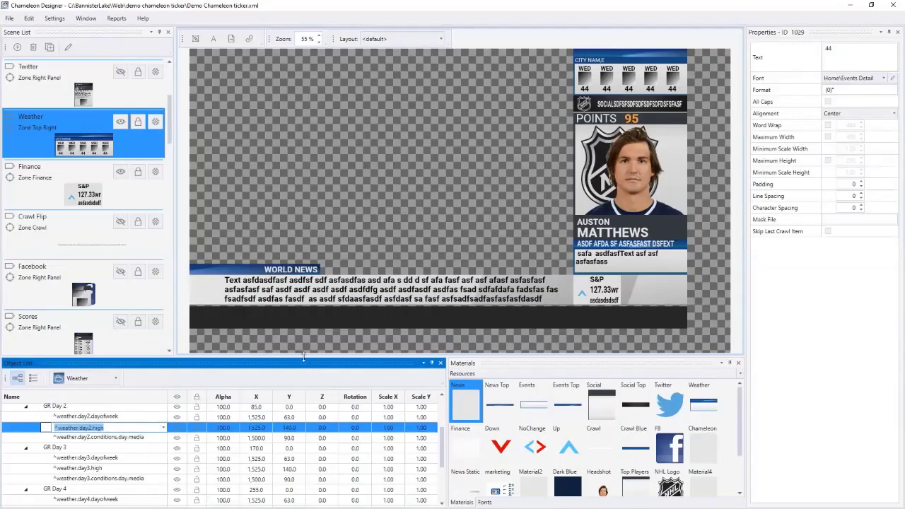
Browse the Twitter category's fields without choosing one, leaving weather.day2.high bound.
click(117, 379)
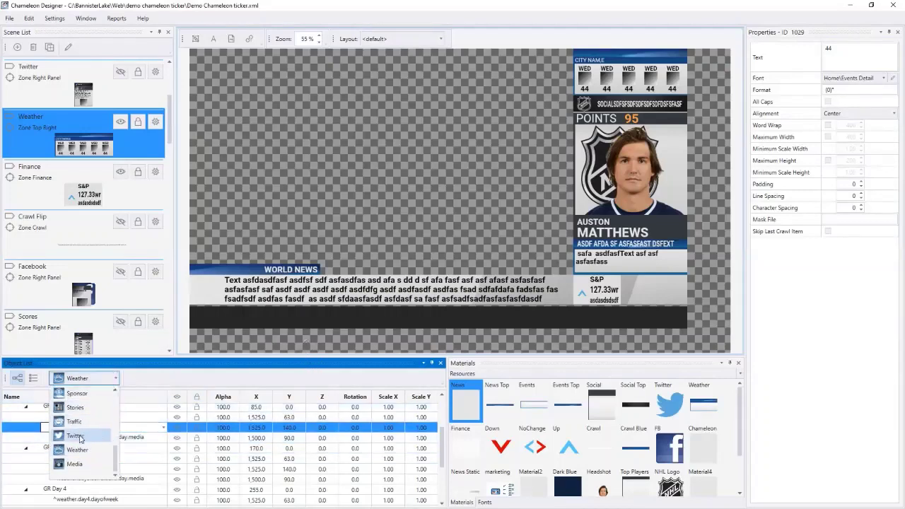
click(75, 436)
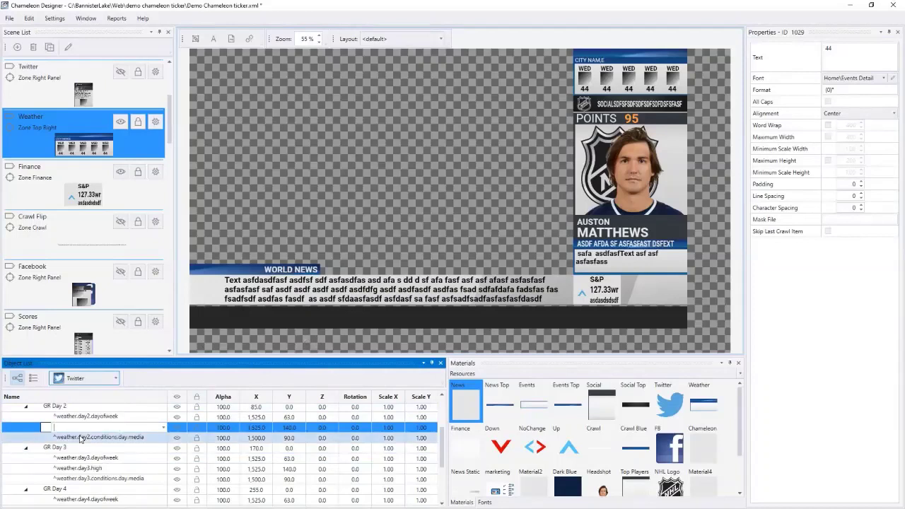
click(164, 428)
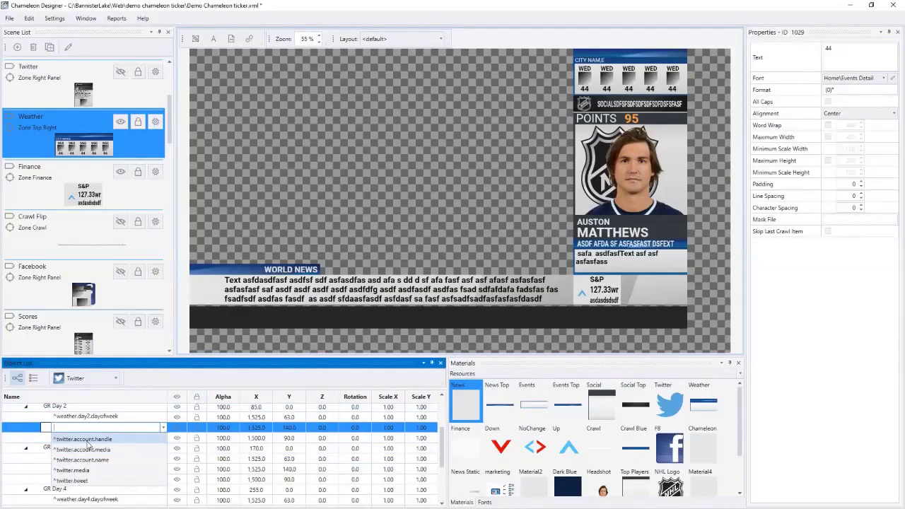
click(149, 372)
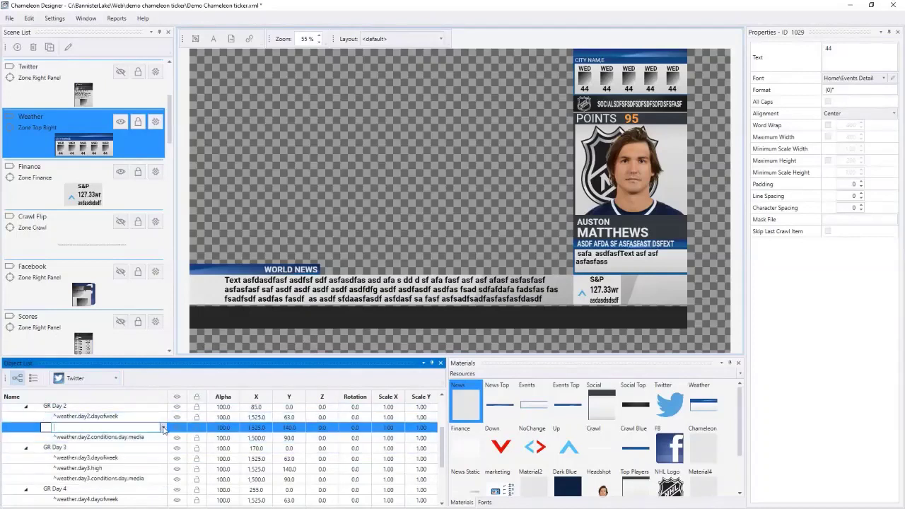
click(165, 395)
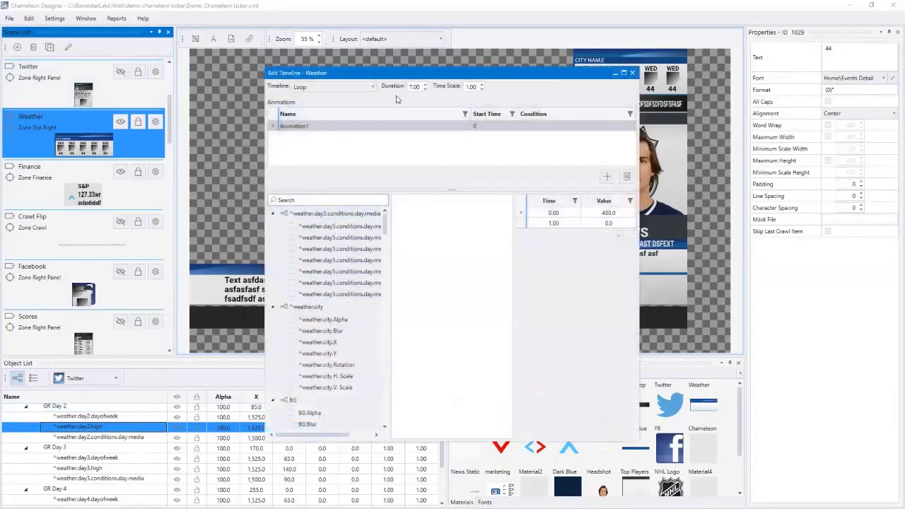
View Animation1's In timeline, collapsing GR Day 1–5 groups to reach GR Main.
click(318, 126)
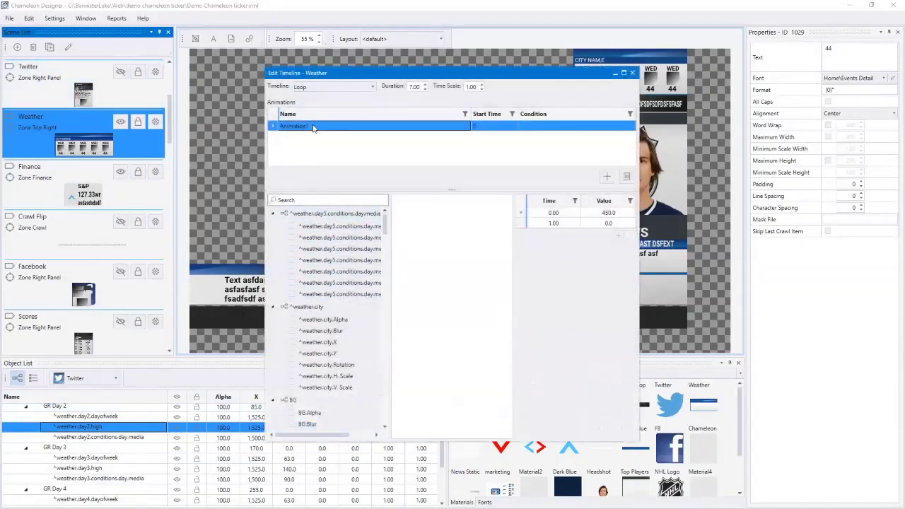
click(345, 90)
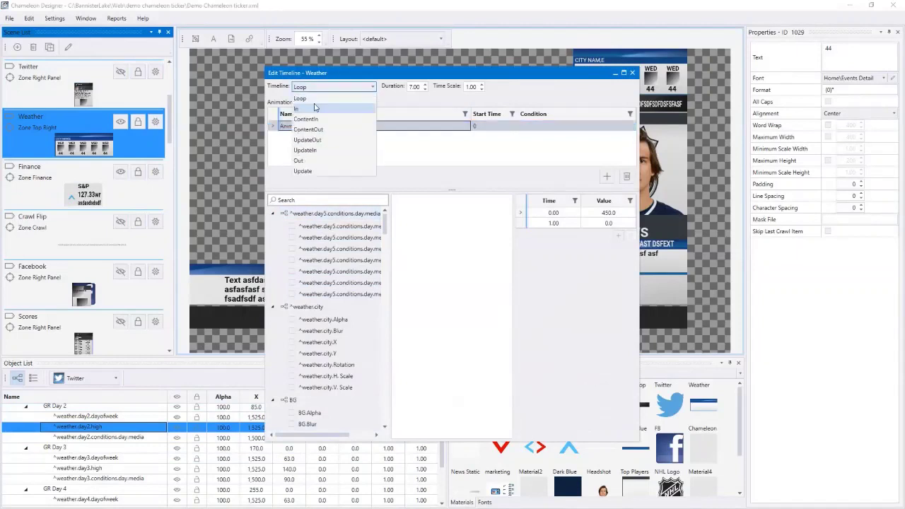
click(301, 114)
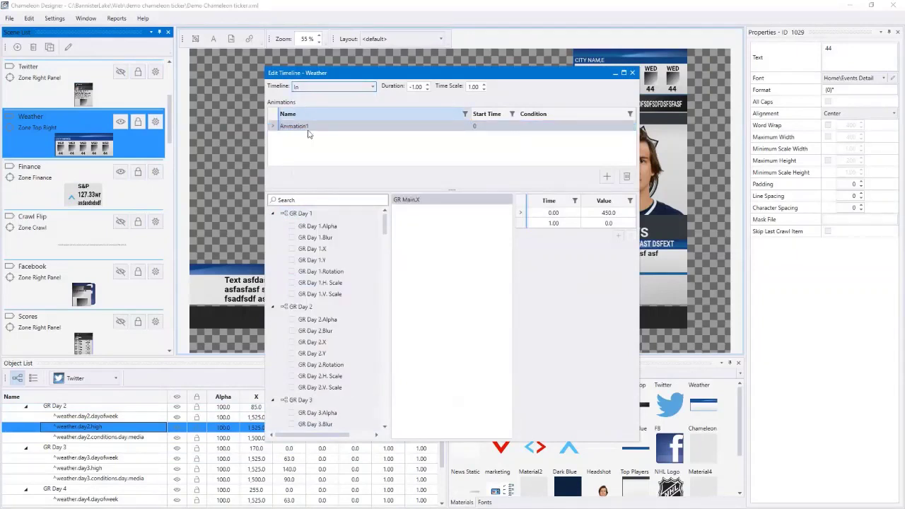
click(273, 213)
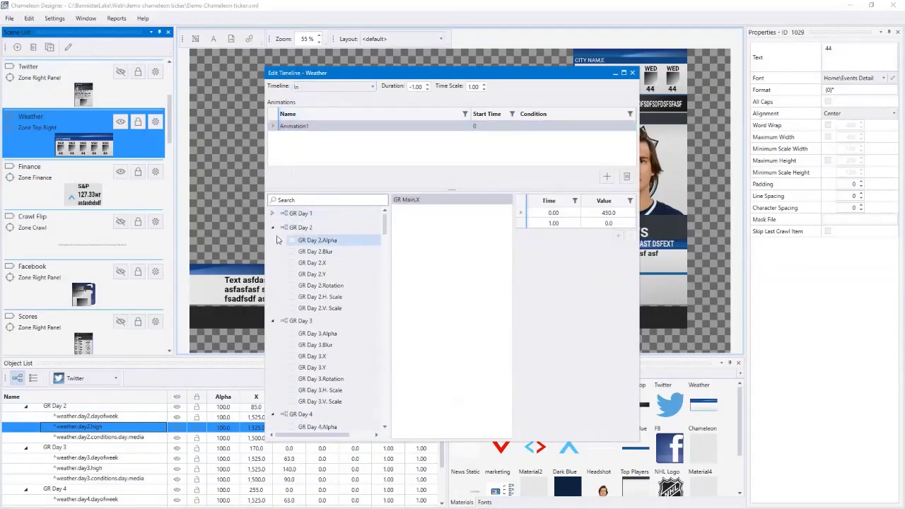
click(272, 226)
click(272, 242)
click(272, 255)
click(272, 270)
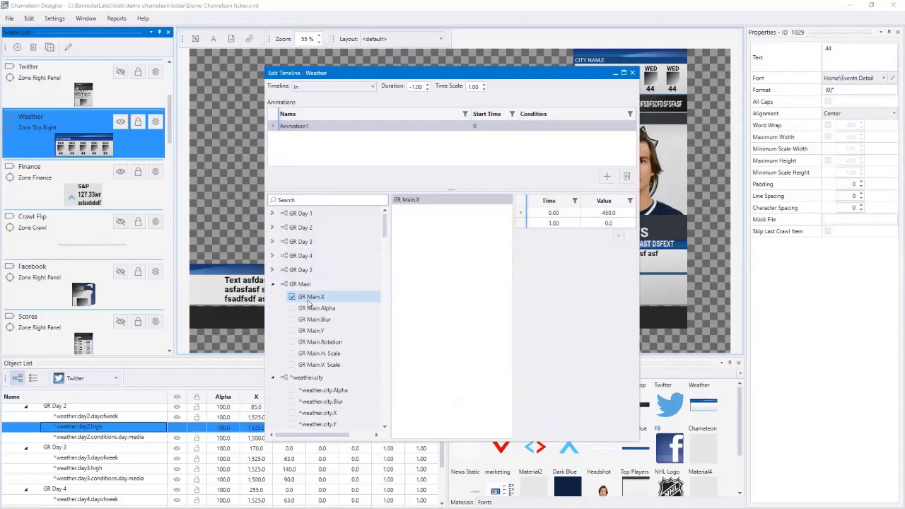
click(292, 297)
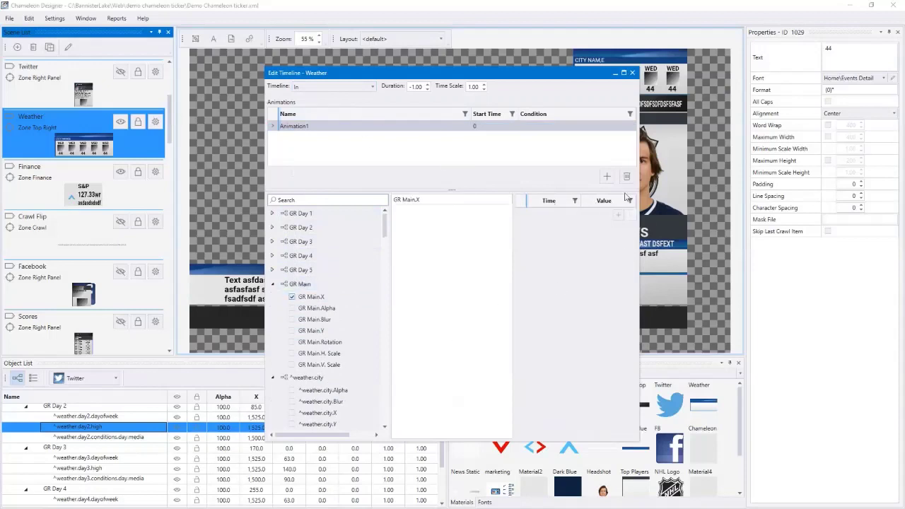
Check the Out timeline's GR Main.X keyframes, then close the timeline editor.
click(308, 128)
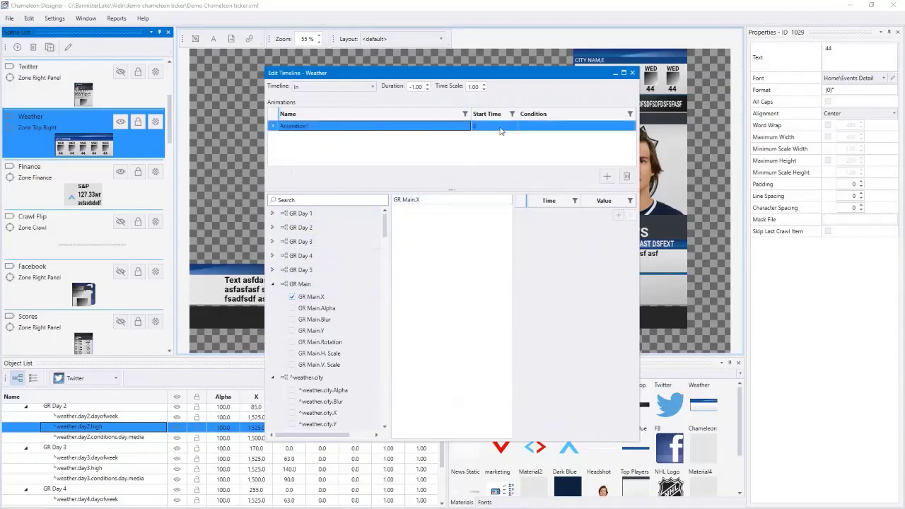
click(330, 88)
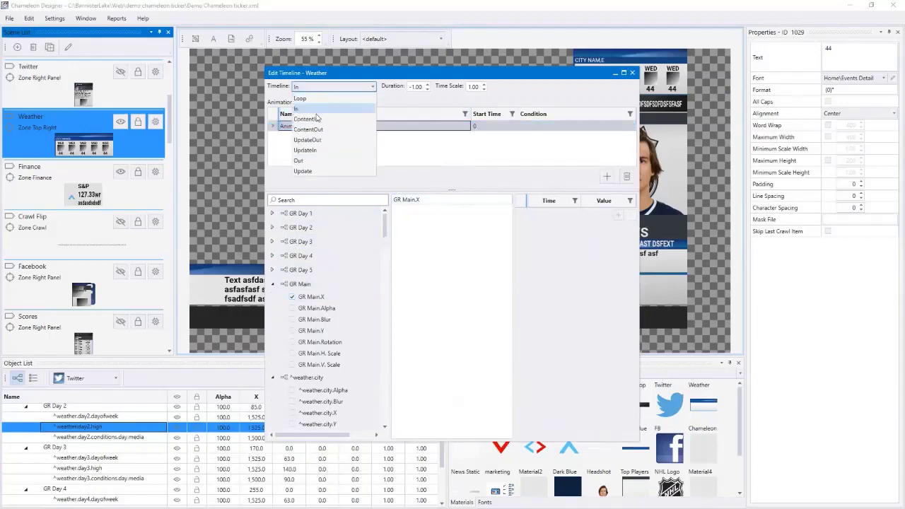
click(316, 161)
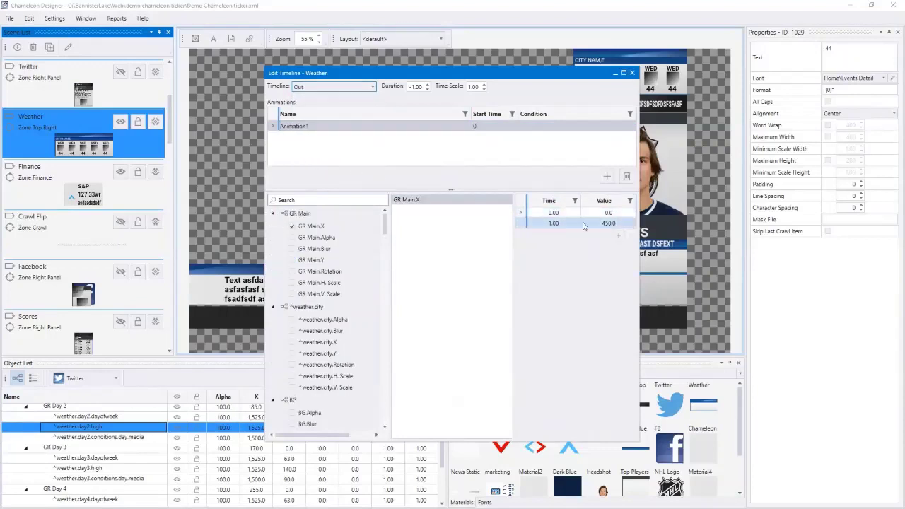
click(312, 226)
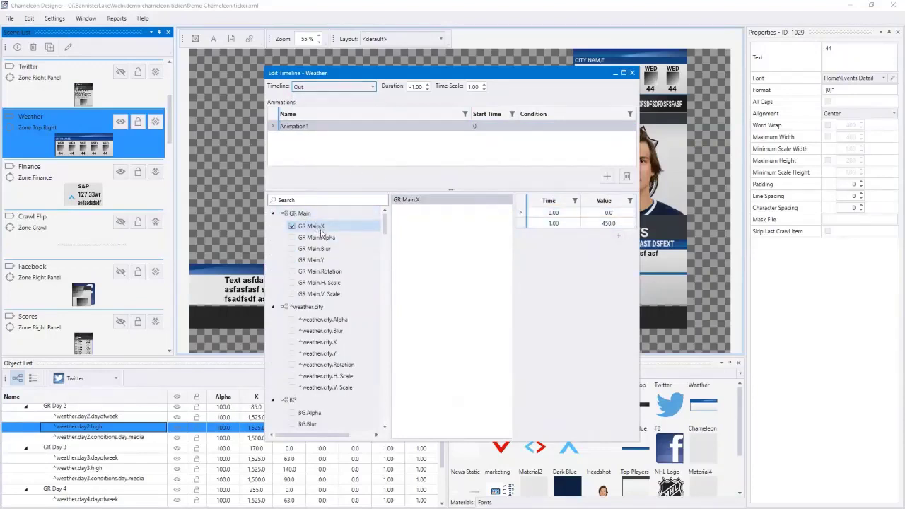
key(Escape)
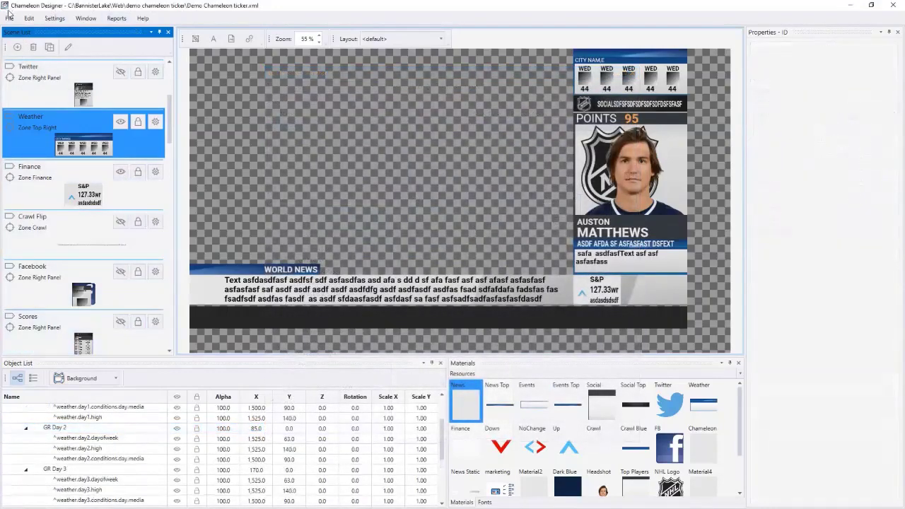
Review the File > Publish settings with Published Name BL Demo Web.
click(10, 17)
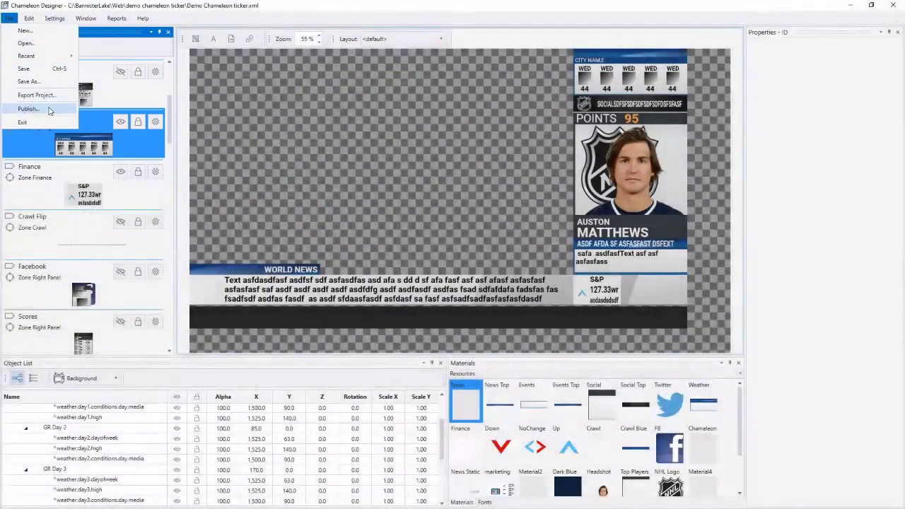
click(49, 110)
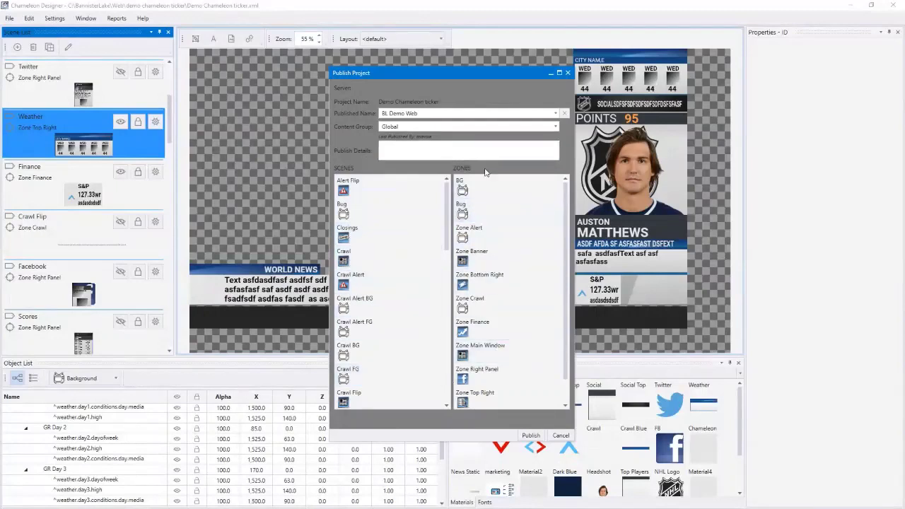
scroll(505, 269, down, 1)
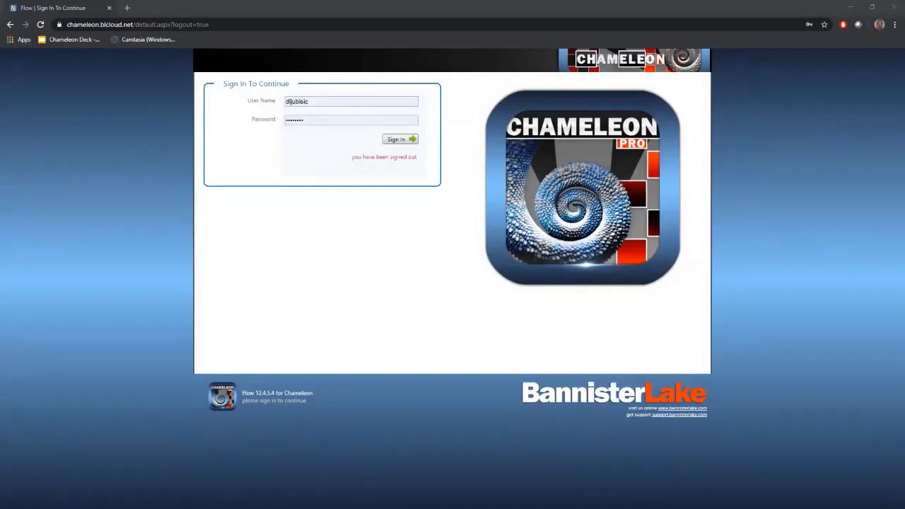
Sign in to Chameleon Flow to reach the Dashboard.
click(395, 142)
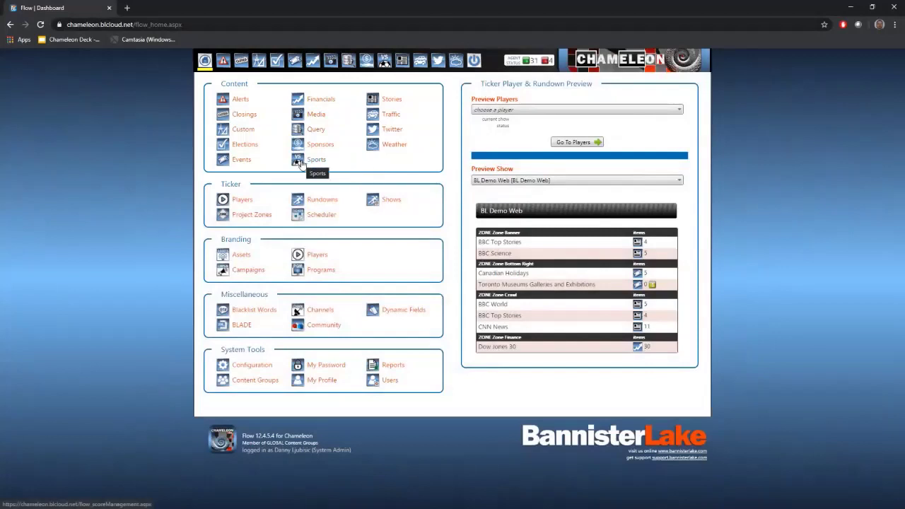
Open Content > Stories and show the BBC Top Stories topic.
click(393, 105)
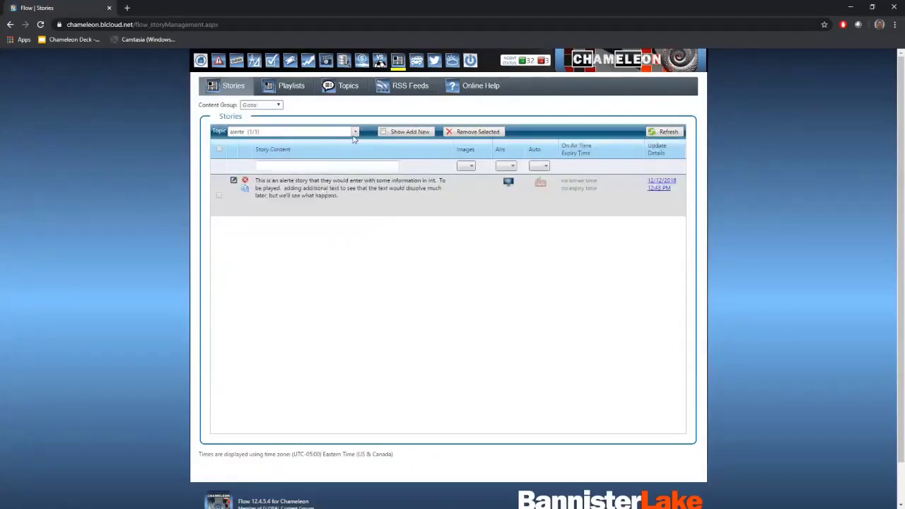
click(355, 132)
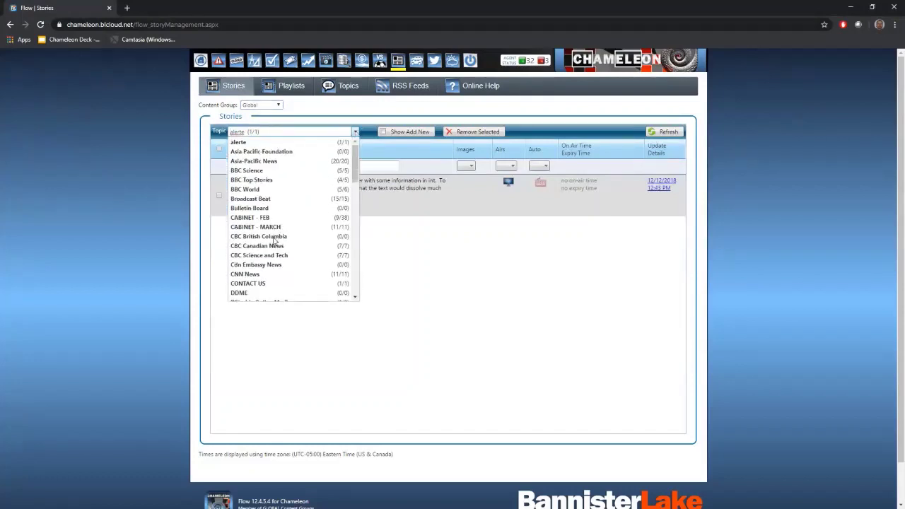
click(255, 180)
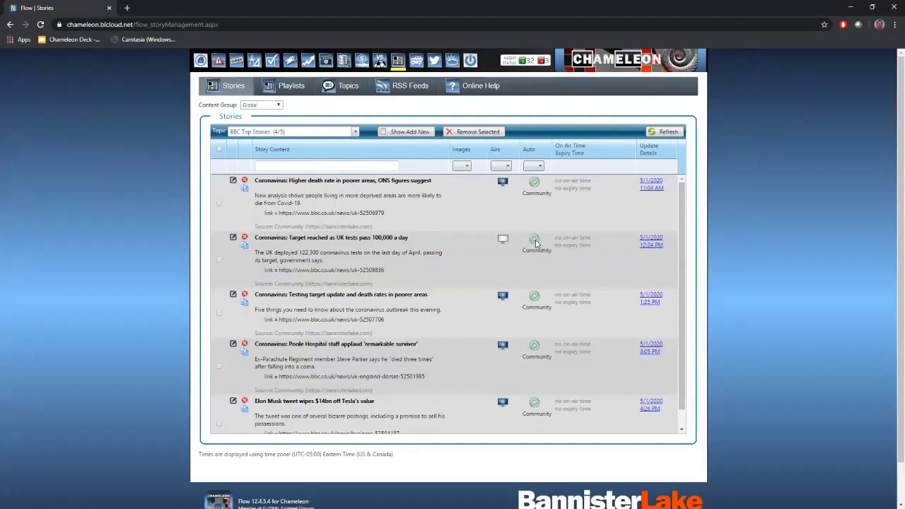
Take the Poole Hospital story off air and return the UK tests story to air.
mouse_move(536, 242)
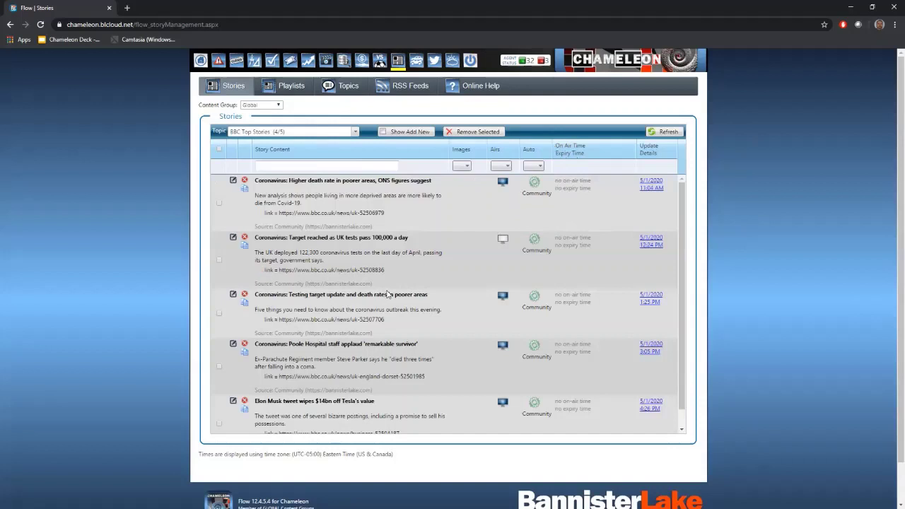
click(501, 347)
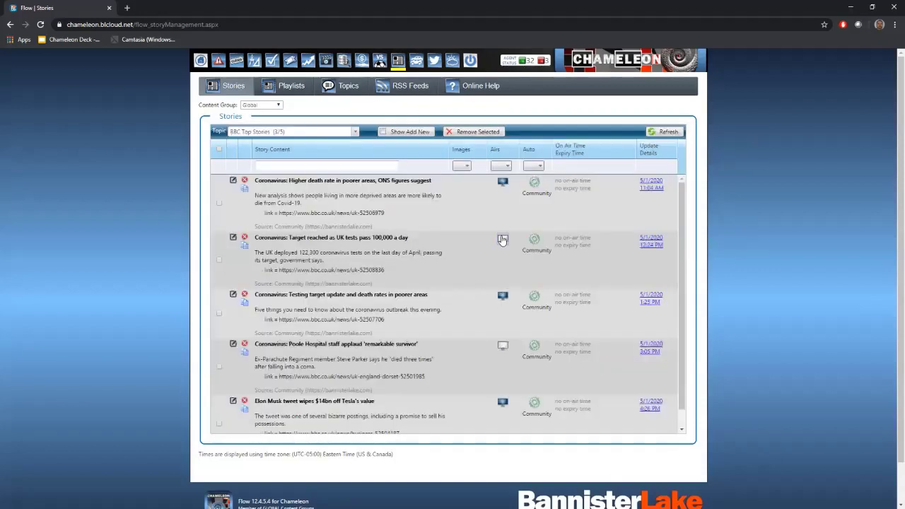
click(501, 240)
Start a new story with the summary 'Breaking News'.
click(383, 133)
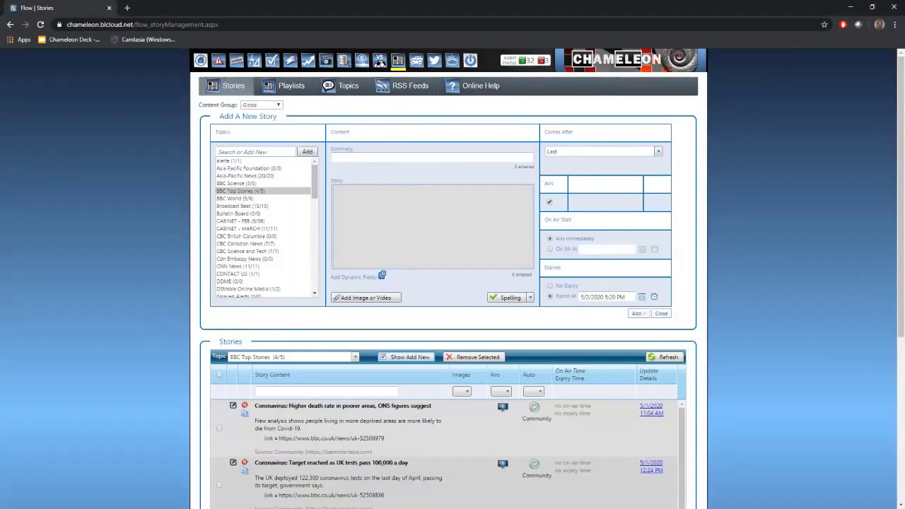
drag(900, 129, 899, 154)
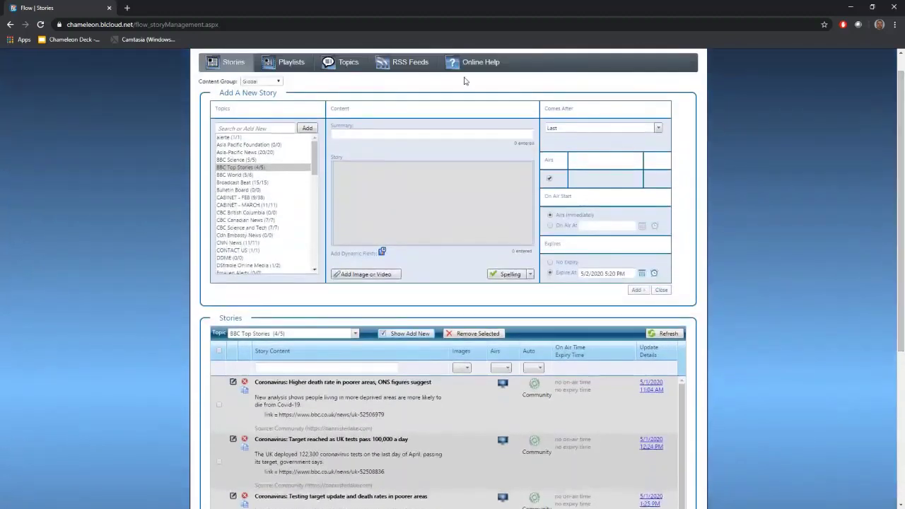
click(419, 135)
text(Breaking News)
key(Tab)
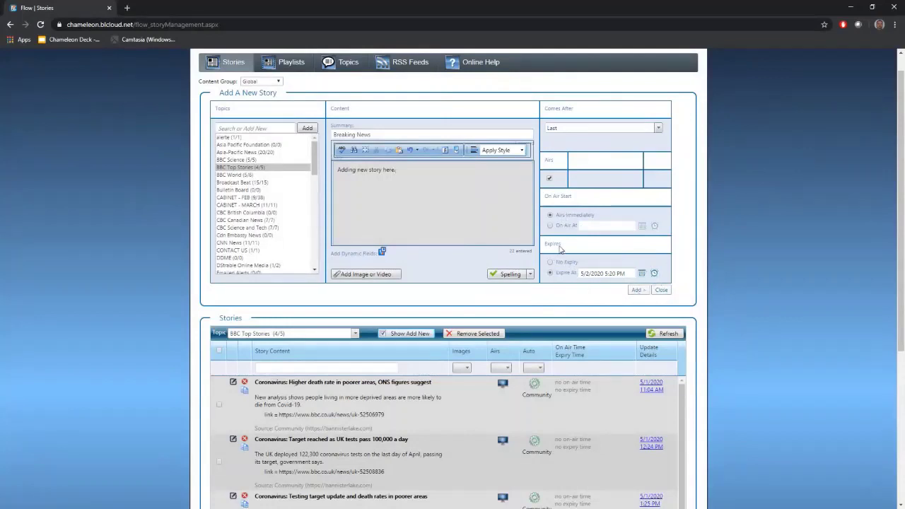
Add the Breaking News story in first position, then take it off air.
click(615, 125)
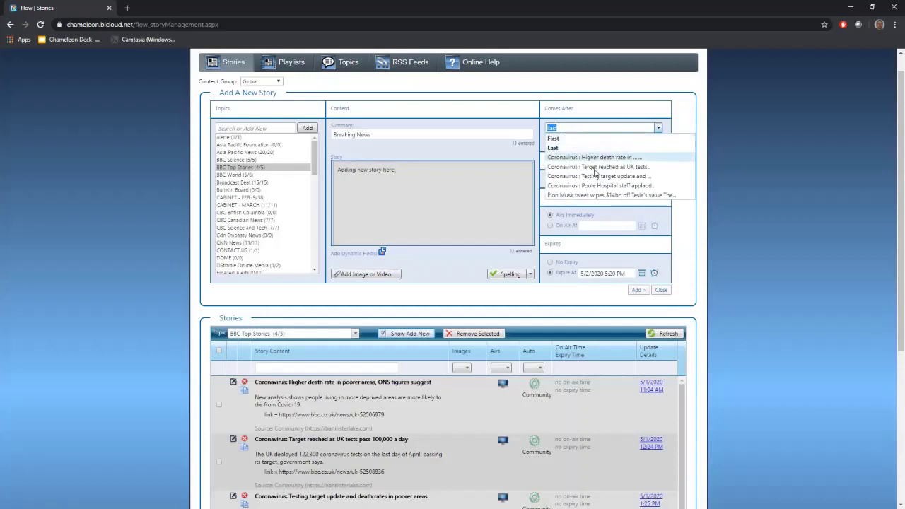
click(557, 139)
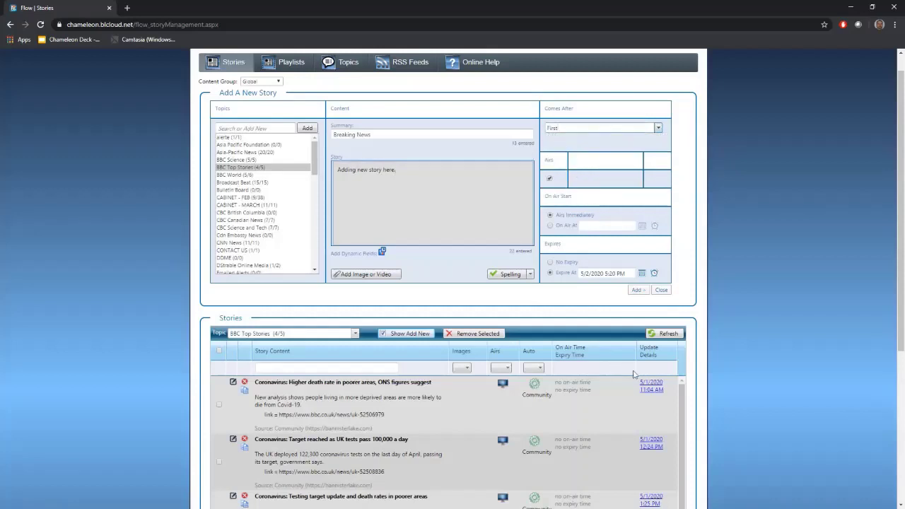
click(635, 290)
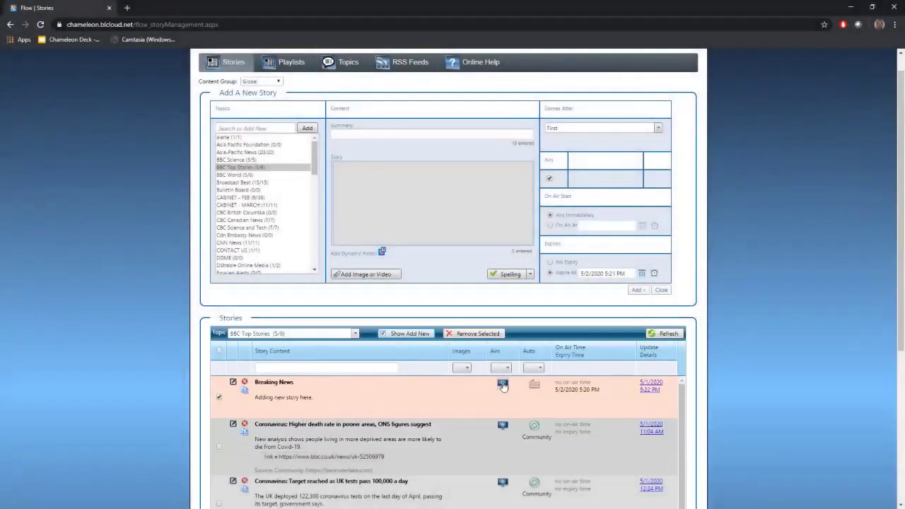
click(503, 383)
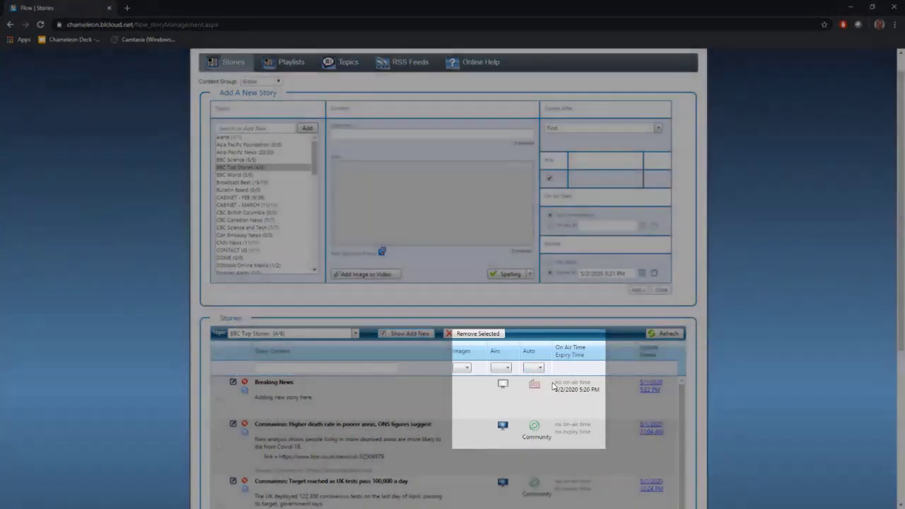
scroll(553, 385, up, 1)
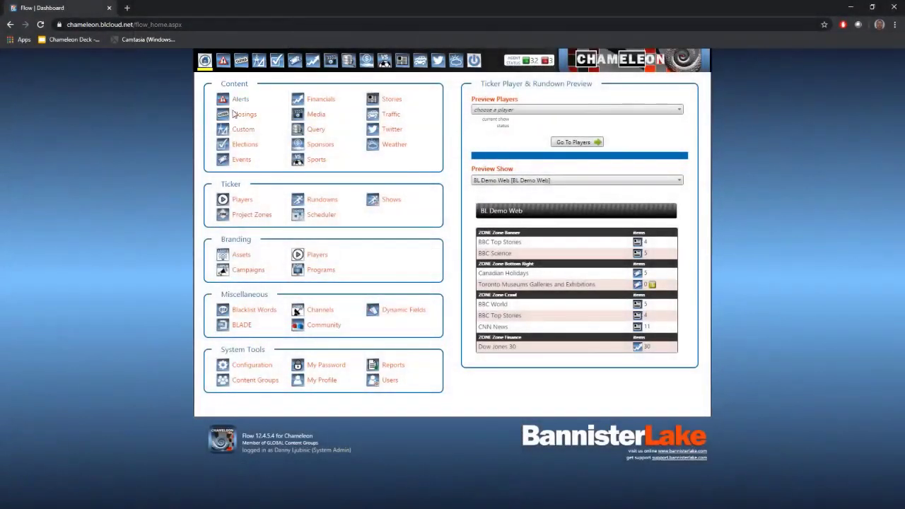
Open the Sports scores page and show the NHL league's games.
click(319, 163)
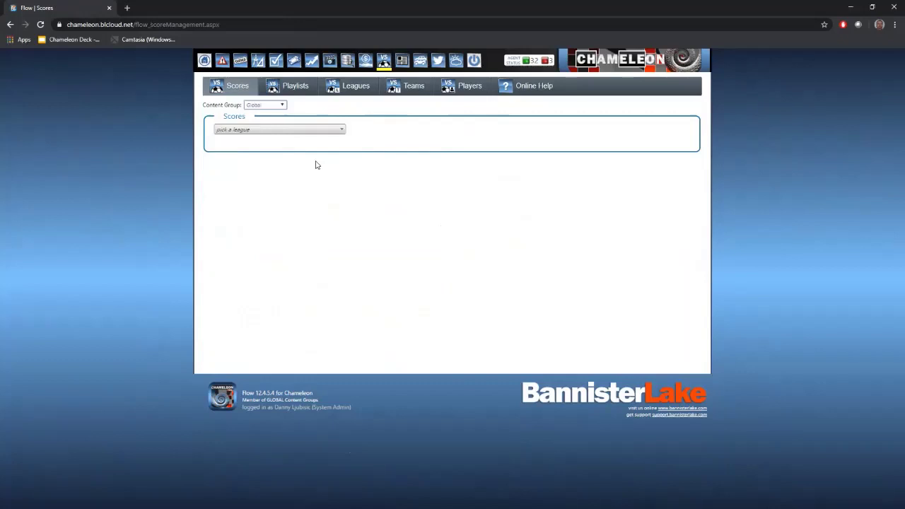
click(341, 131)
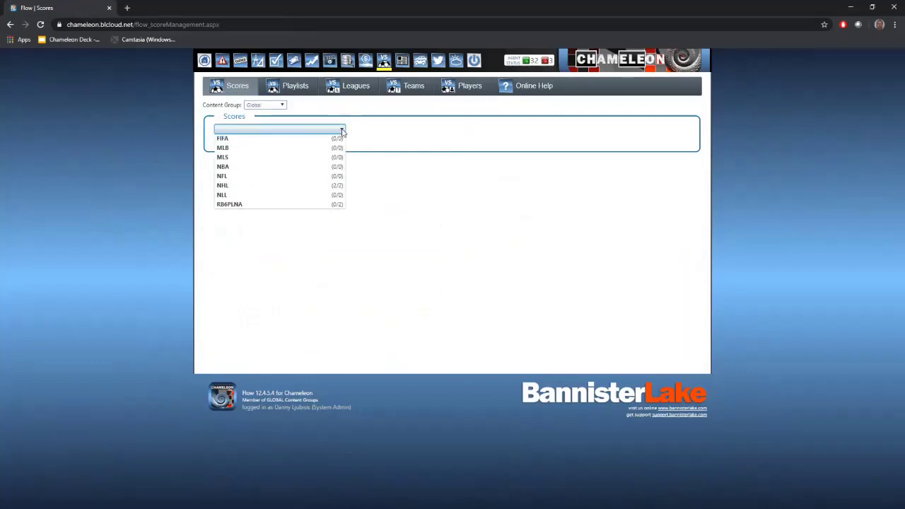
click(223, 187)
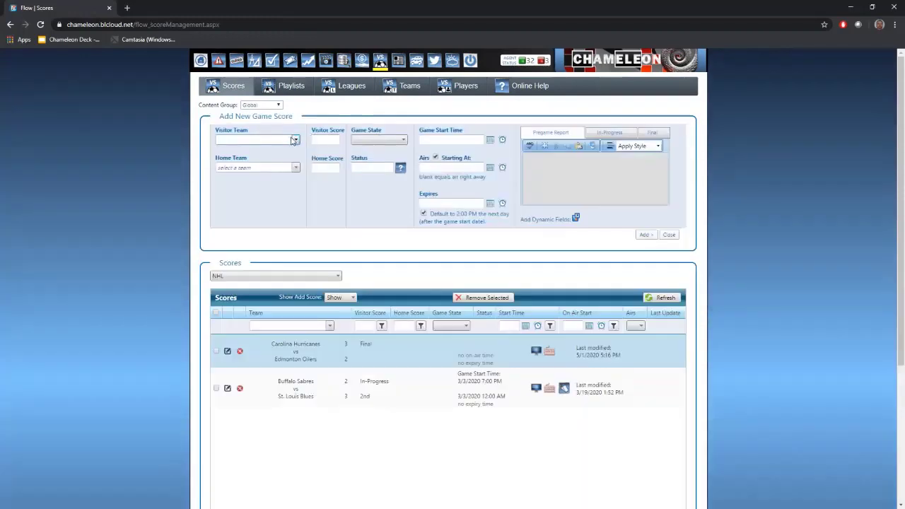
Enter Arizona Coyotes (visiting) 2 and Florida Panthers (home) 3 in the new score form.
click(294, 140)
scroll(281, 162, up, 1)
click(281, 161)
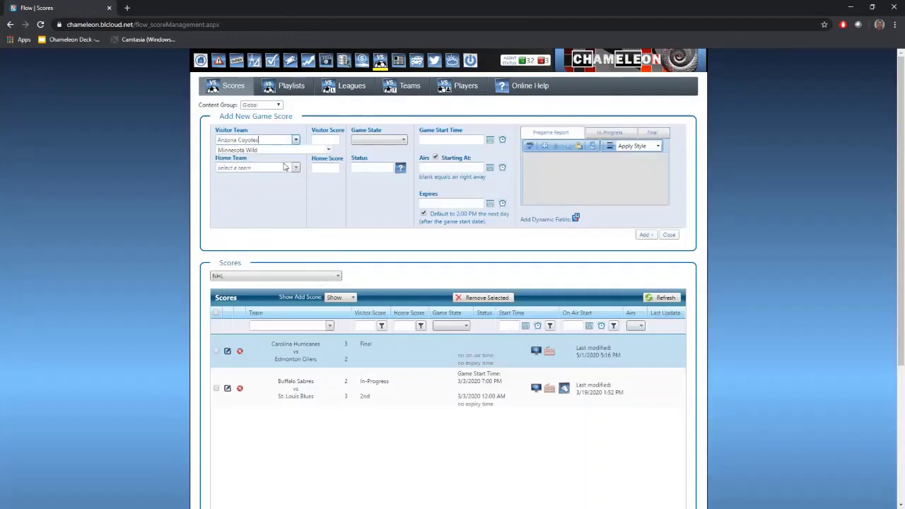
click(295, 168)
scroll(273, 290, up, 1)
click(272, 295)
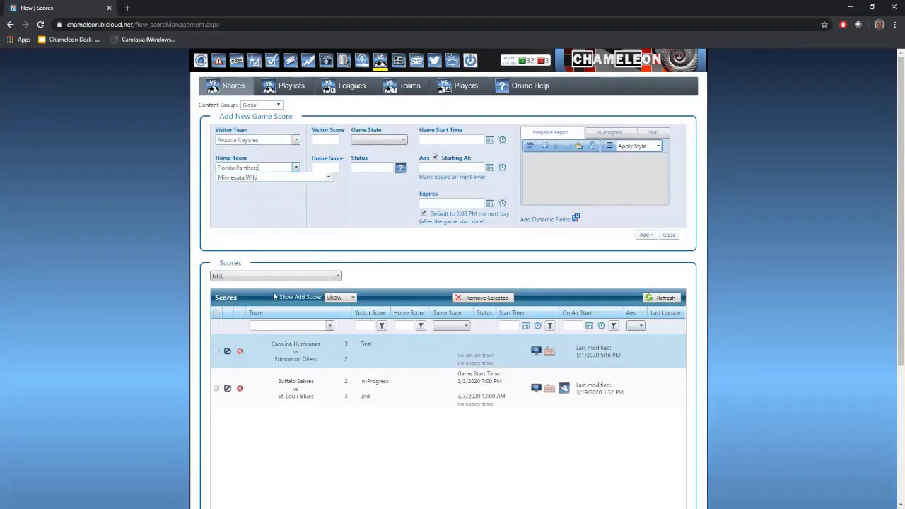
click(319, 138)
text(2)
click(328, 168)
text(3)
Set the game state to Final, add the score, and dismiss the state list.
click(404, 139)
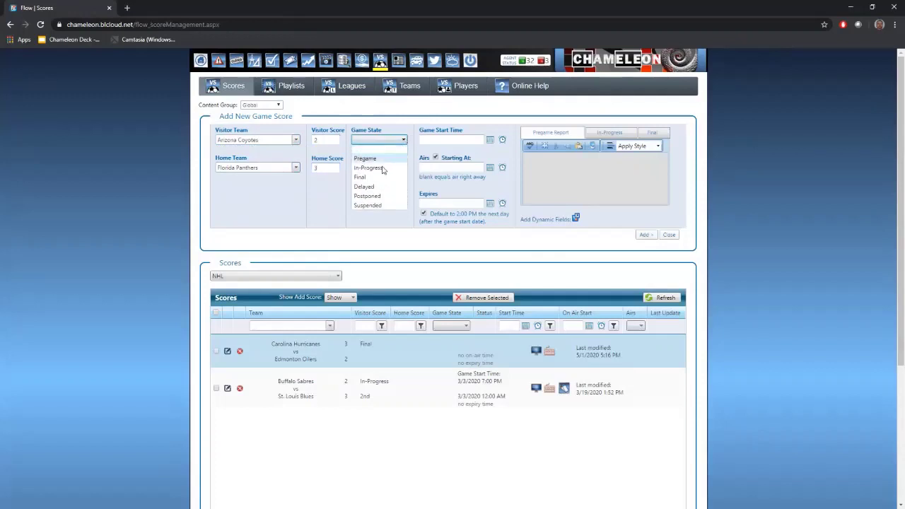
click(371, 177)
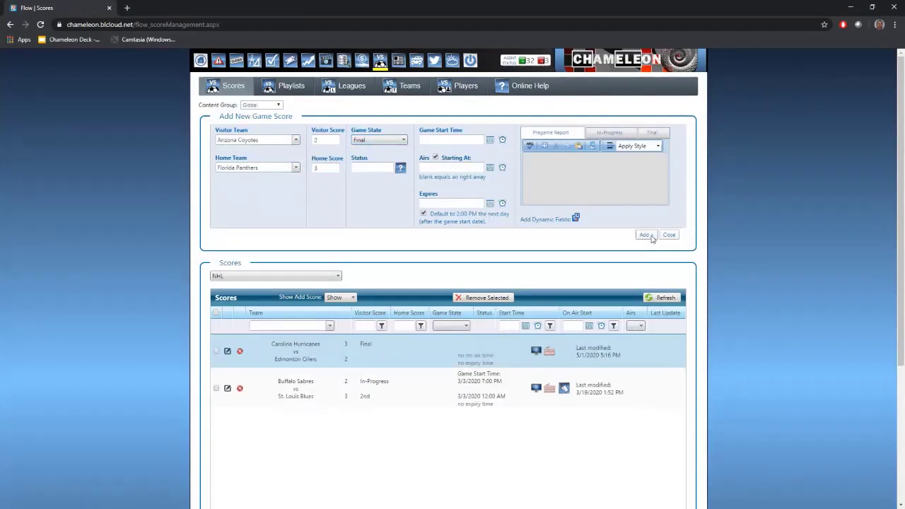
click(650, 237)
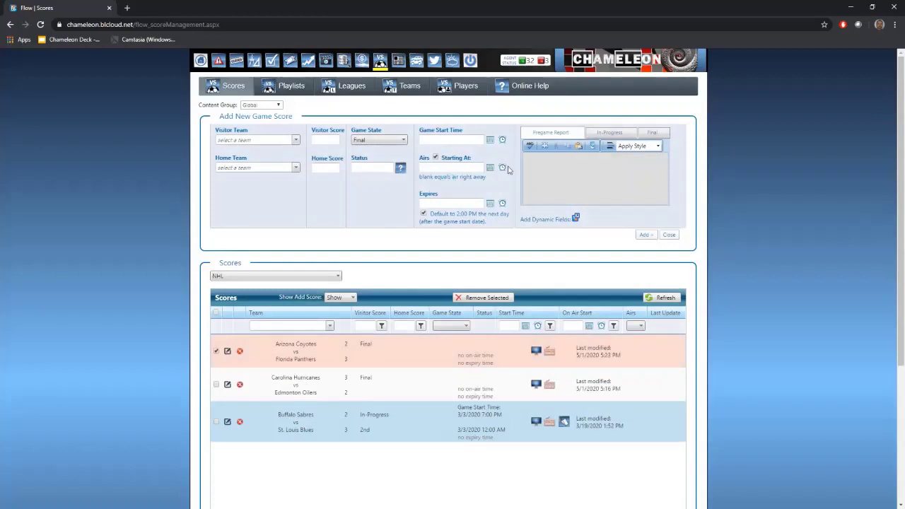
click(399, 140)
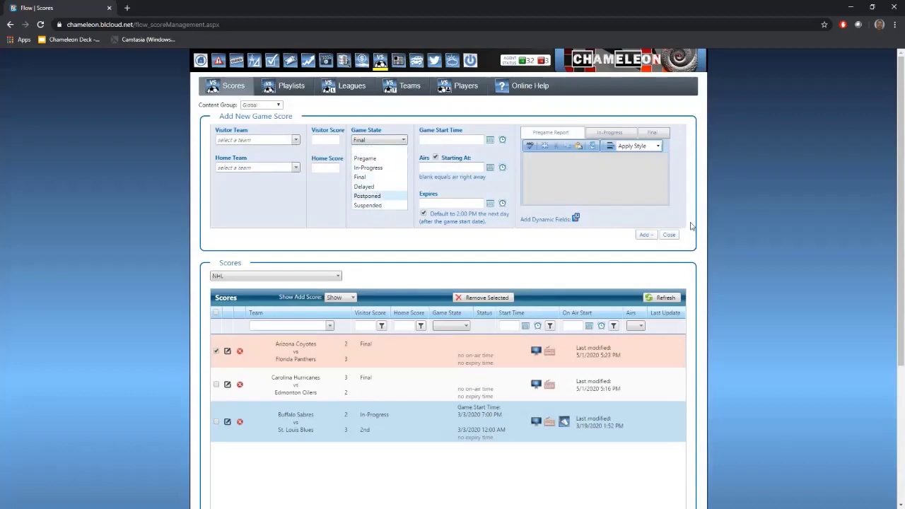
click(670, 236)
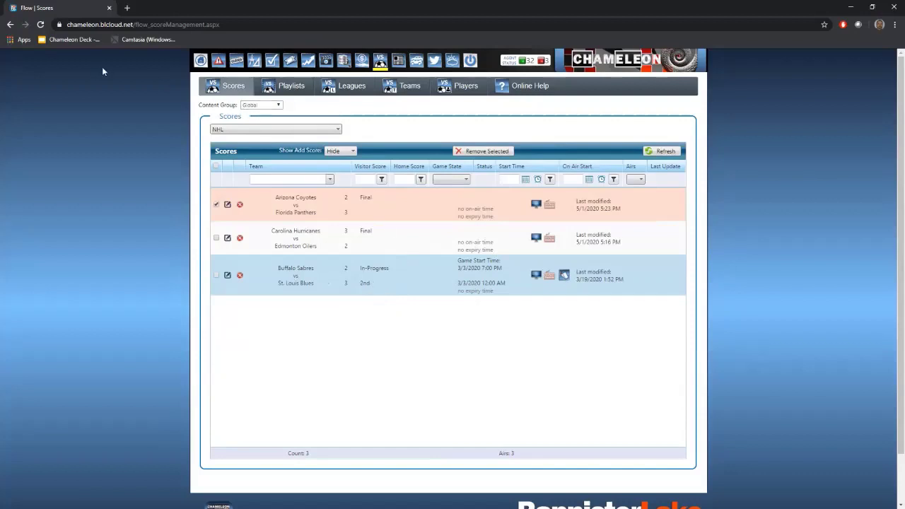
Go back to the Chameleon Flow Dashboard previewing the BL Demo Web show's zones.
click(201, 62)
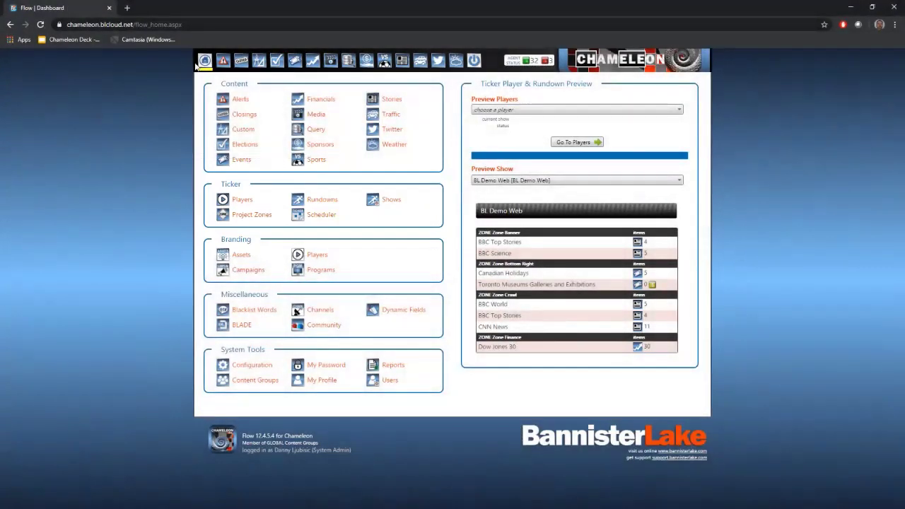
Open the Shows page, start a new show and browse its Project list, then cancel.
click(390, 202)
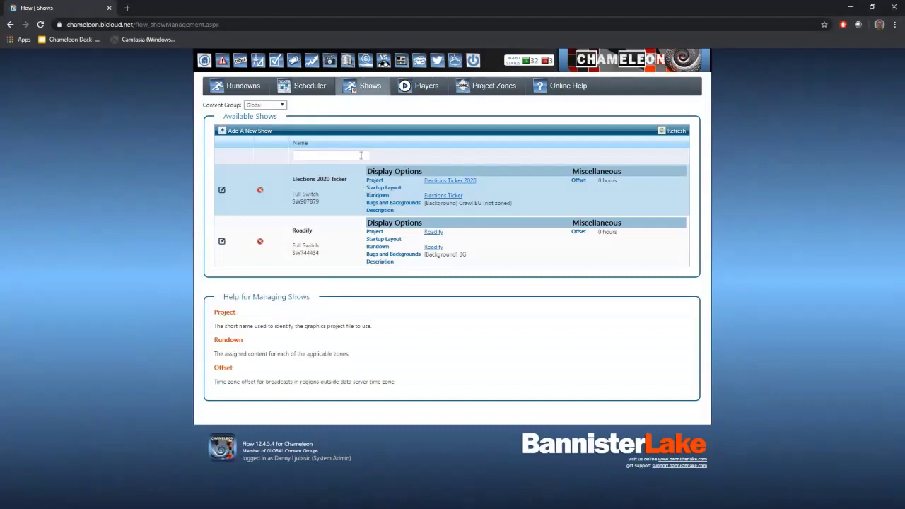
click(235, 133)
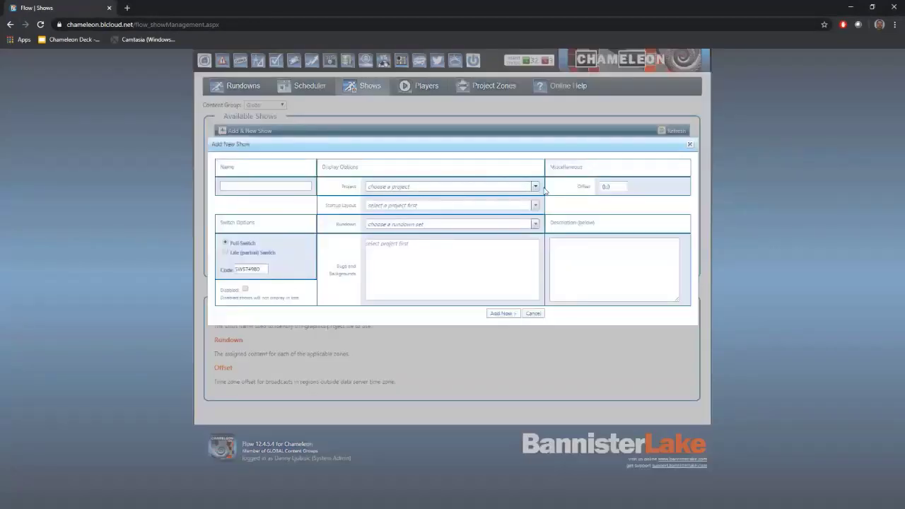
click(535, 187)
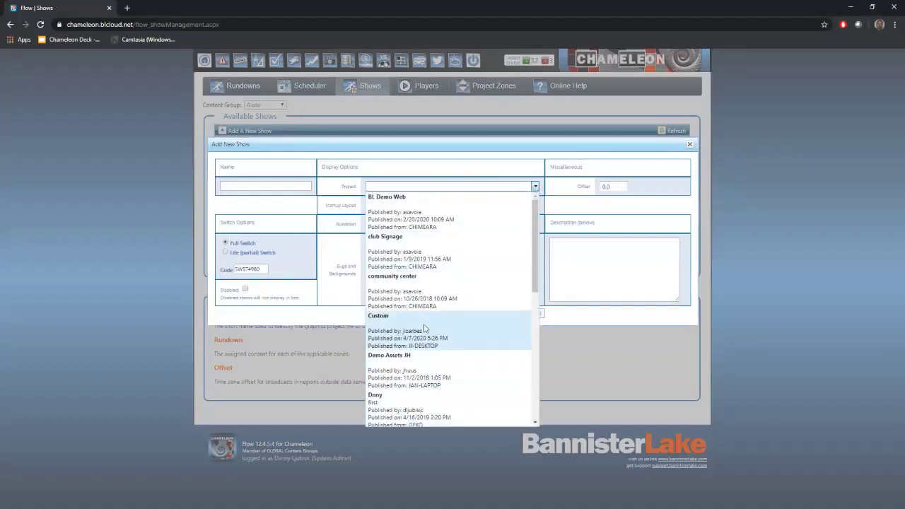
scroll(432, 273, down, 3)
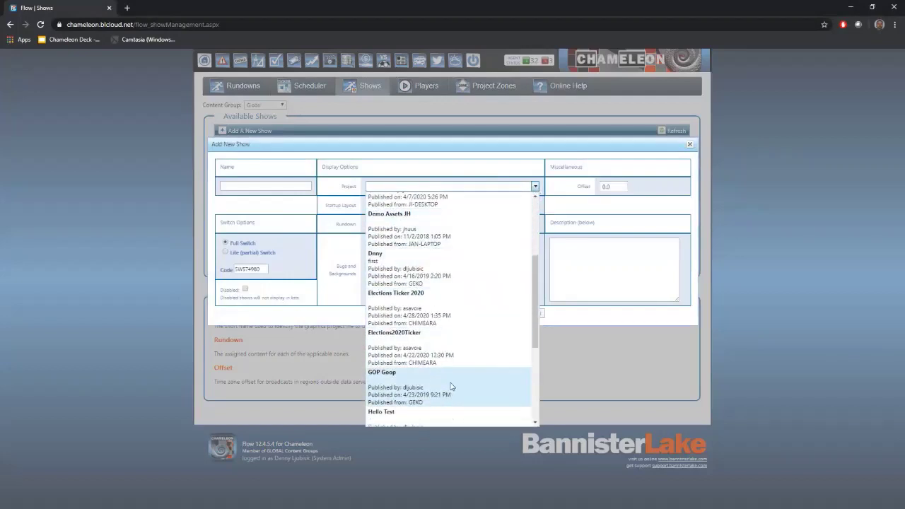
click(535, 314)
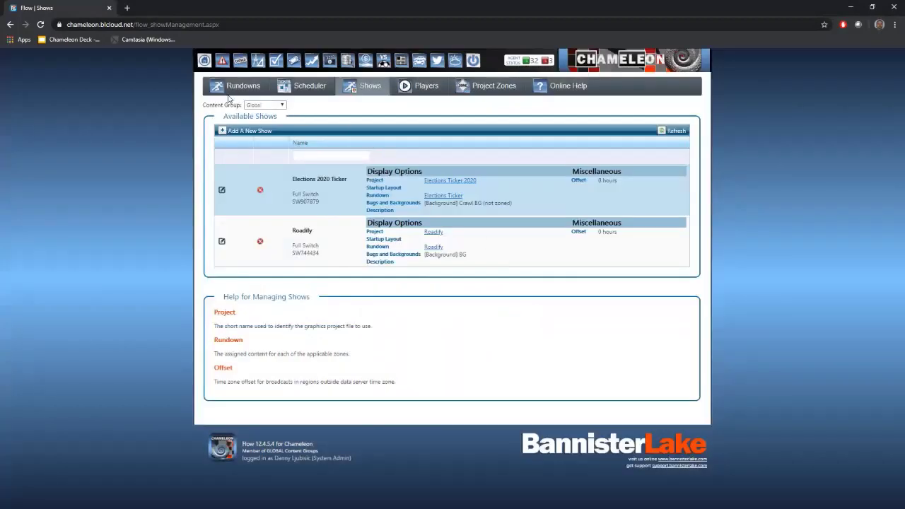
Open Rundowns and load the BL Demo Web show from the 01 Demo content group.
click(236, 88)
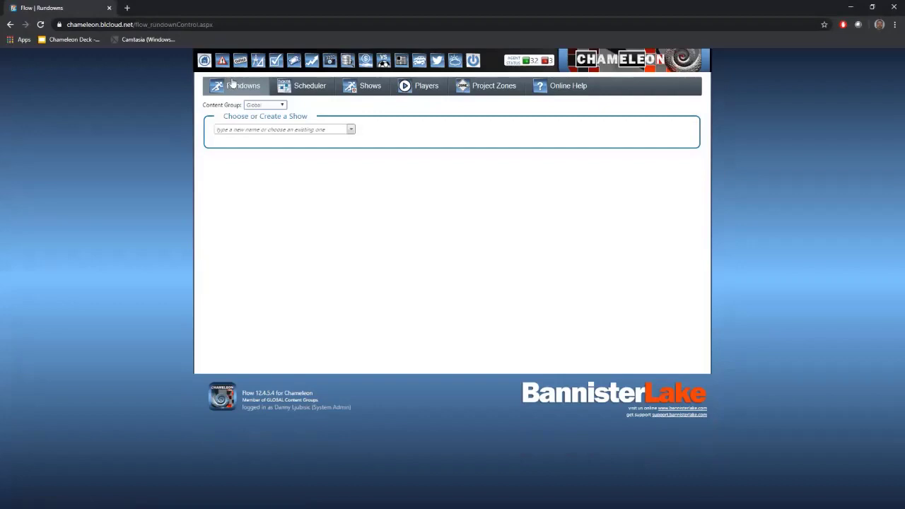
click(351, 134)
click(283, 104)
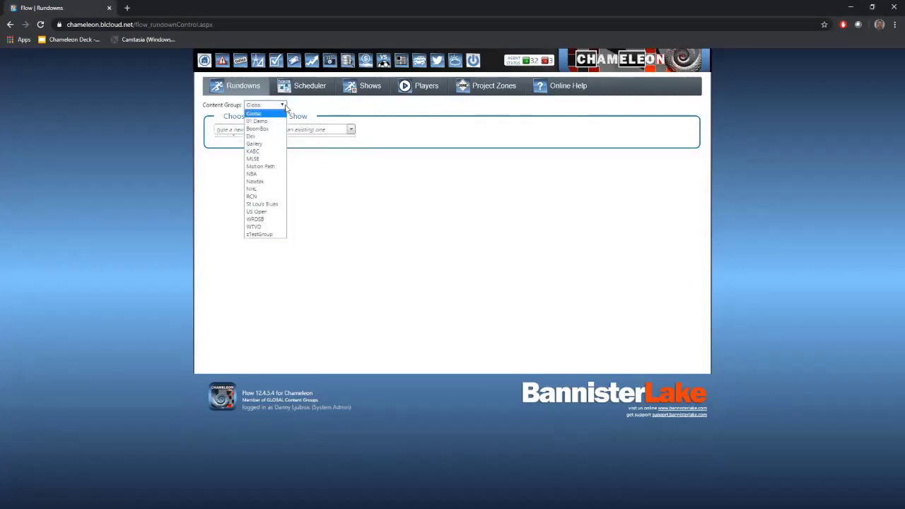
click(275, 121)
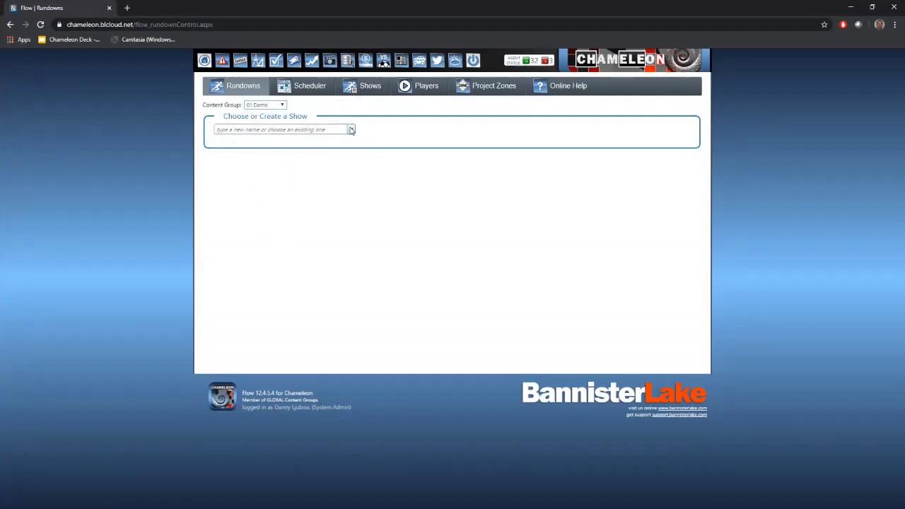
click(352, 130)
click(246, 170)
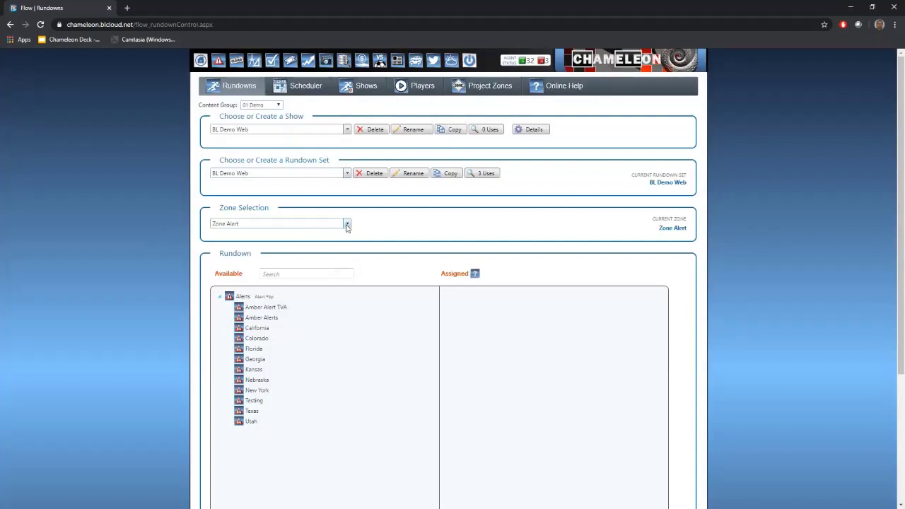
In Zone Banner, add BBC World from Story topics, then remove it again.
click(346, 225)
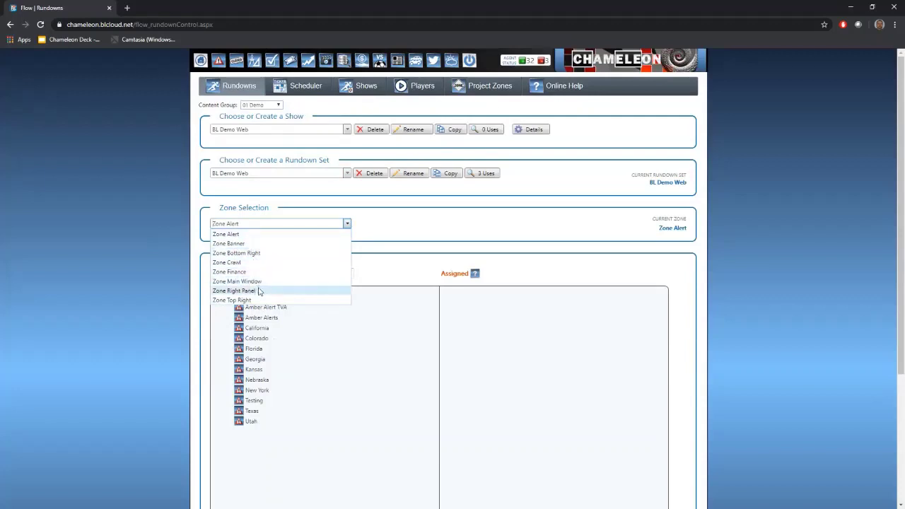
click(232, 243)
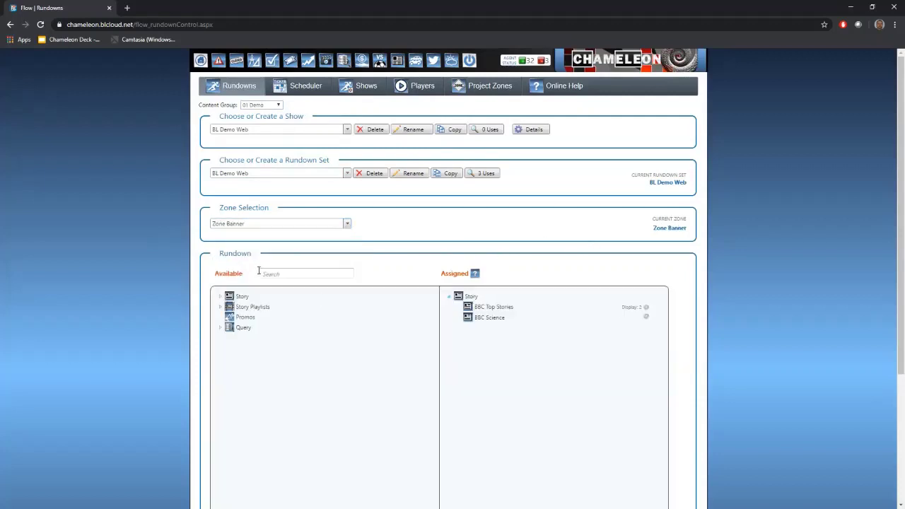
click(220, 297)
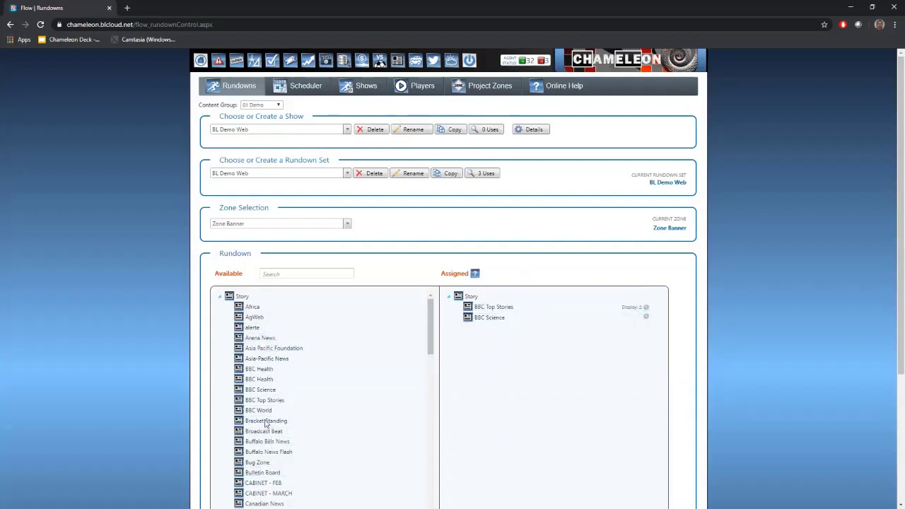
drag(258, 409, 495, 398)
drag(498, 329, 325, 383)
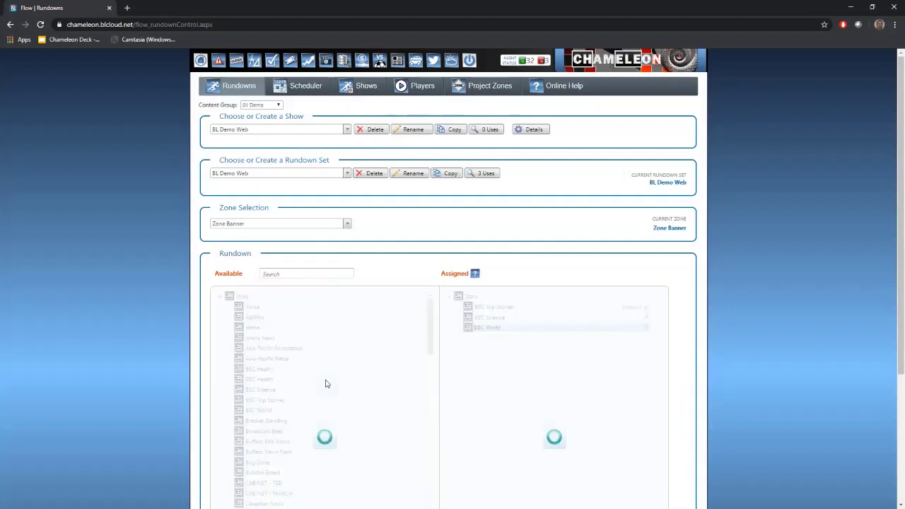
Set BBC Science's display count to 2 and turn on Shuffle.
click(645, 317)
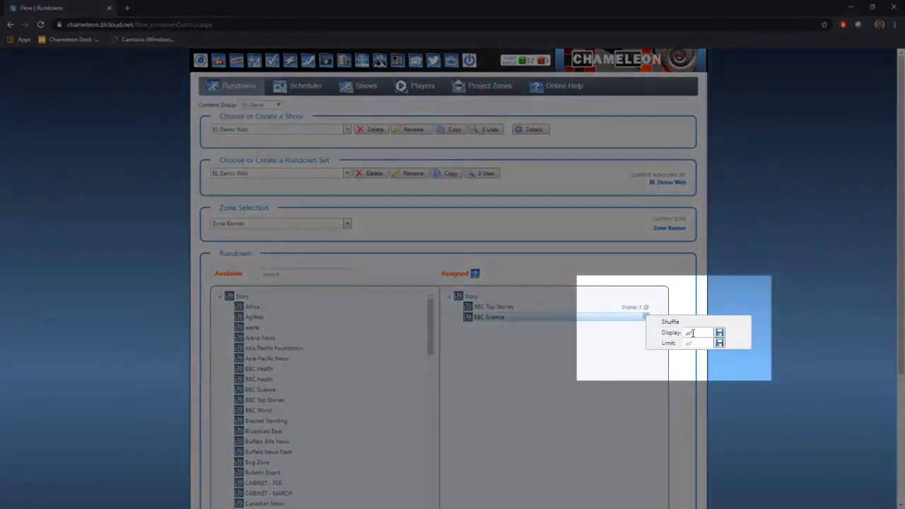
click(692, 333)
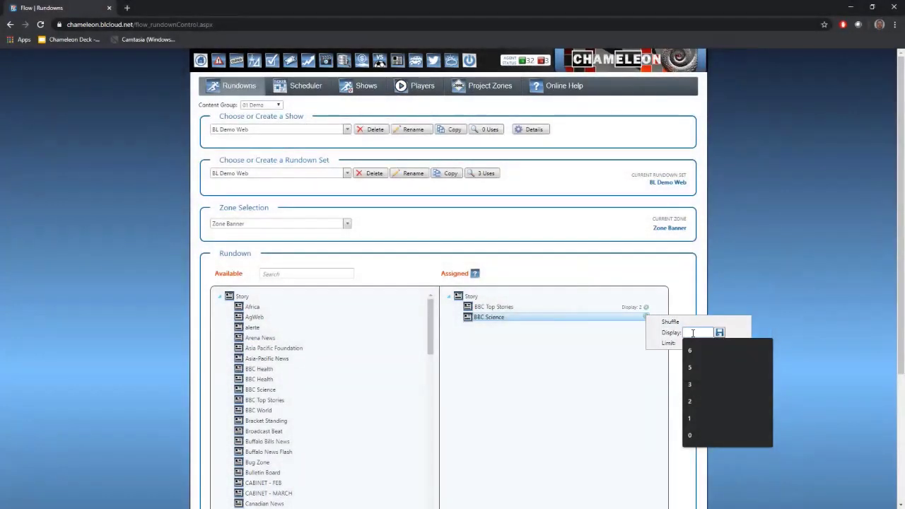
text(1)
text(2)
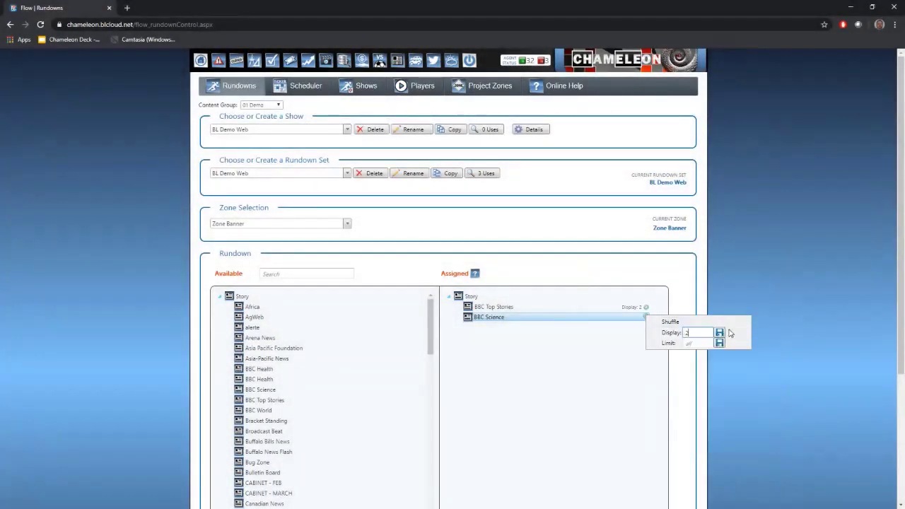
click(720, 332)
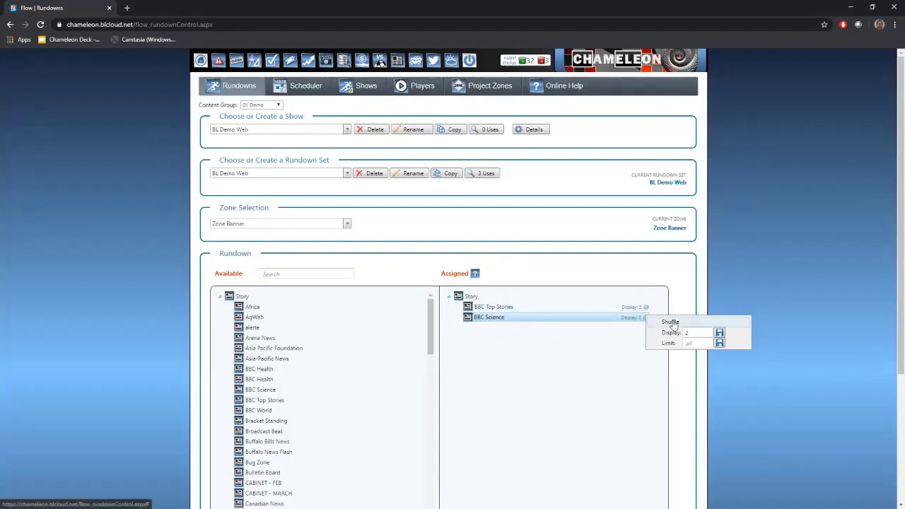
click(672, 322)
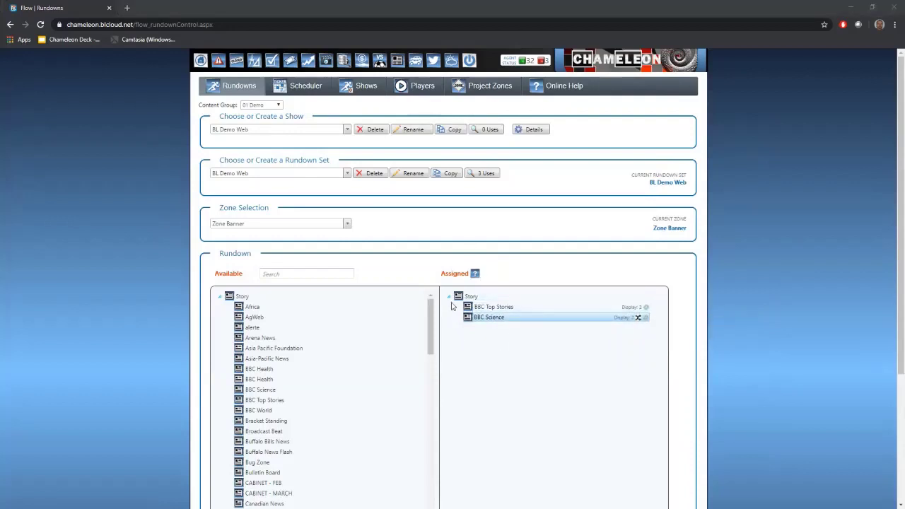
Restore the browser so the NDI viewer and localhost:55055/ndi outputs sit beside the rundown.
click(872, 8)
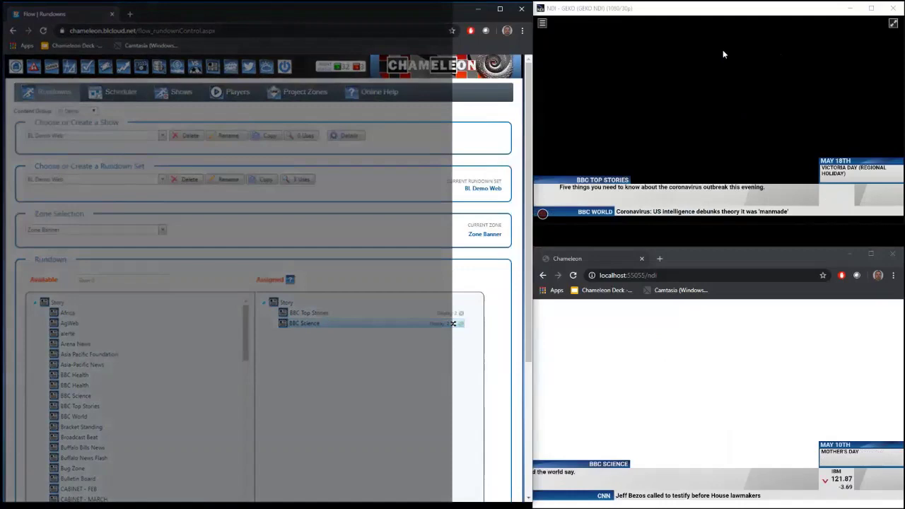
click(702, 14)
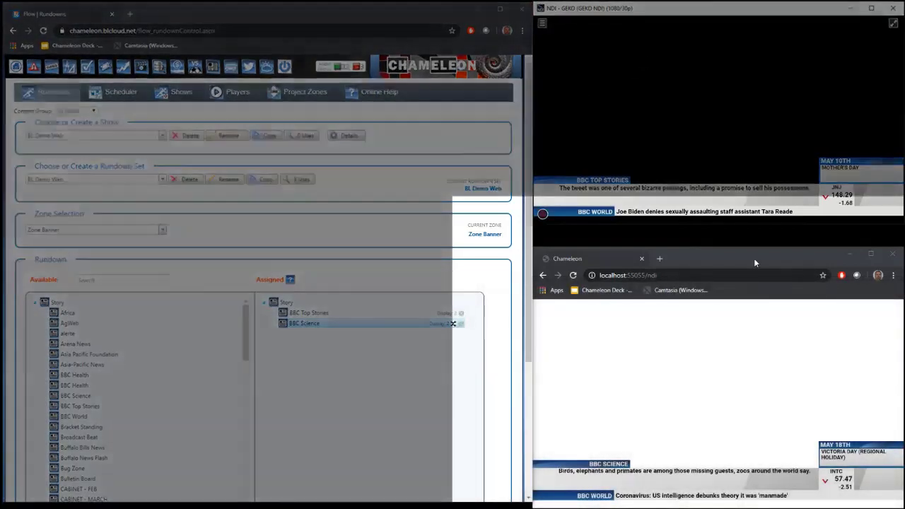
click(754, 262)
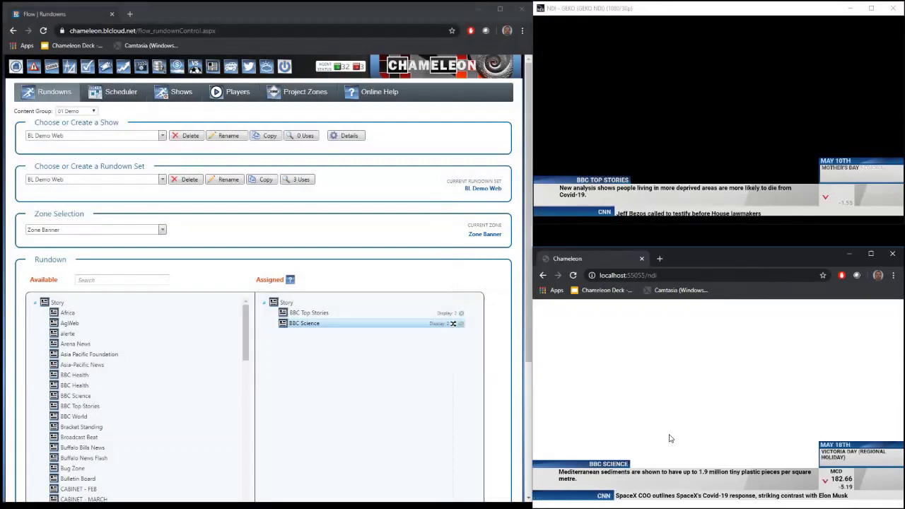
Select Zone Right Panel and assign NHL league scores in place of NFL.
click(163, 231)
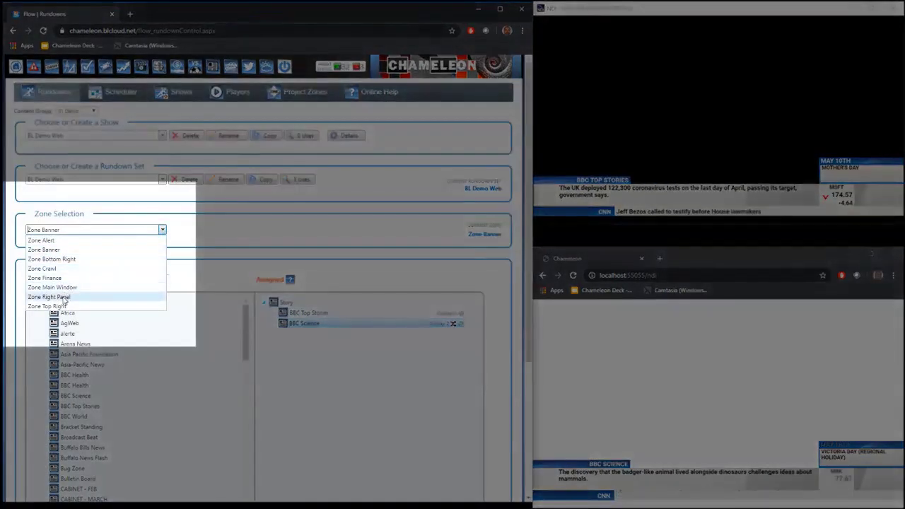
click(81, 297)
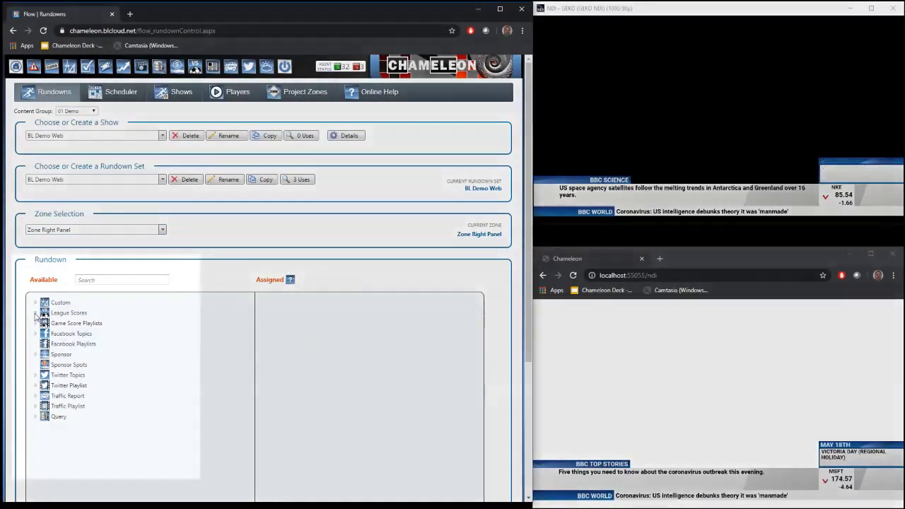
click(36, 312)
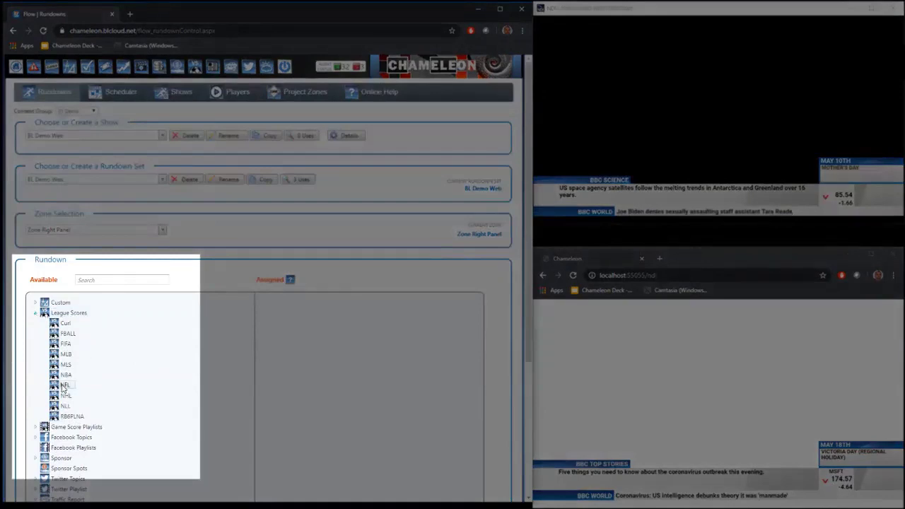
drag(65, 389, 305, 359)
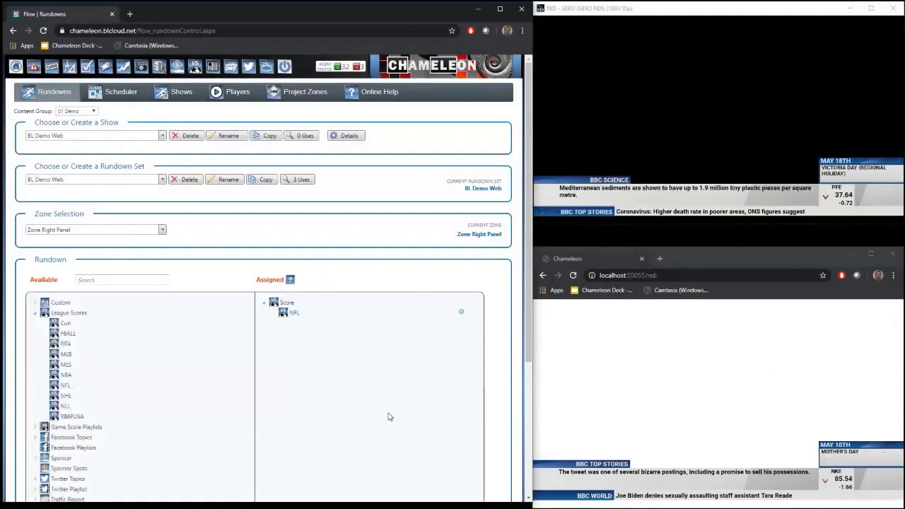
drag(66, 395, 265, 400)
click(36, 312)
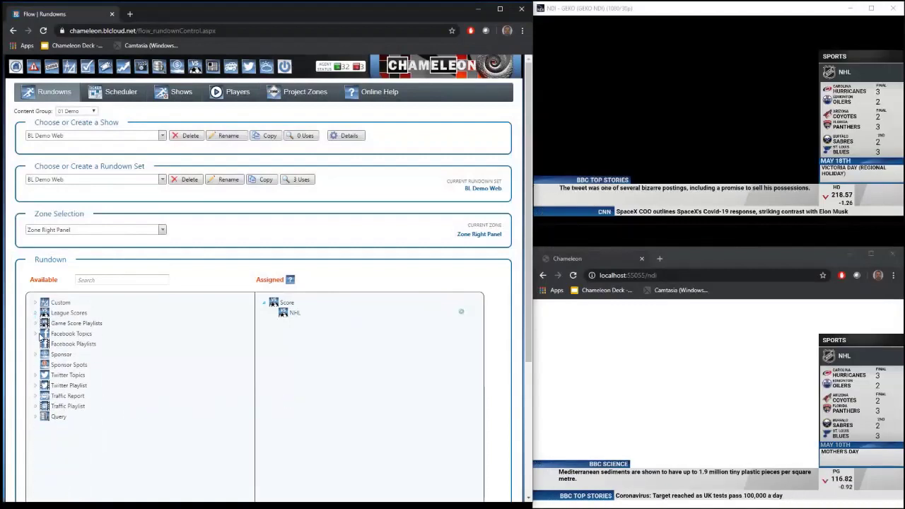
Add the Earth Pix Twitter feed to the Zone Right Panel rundown.
click(35, 374)
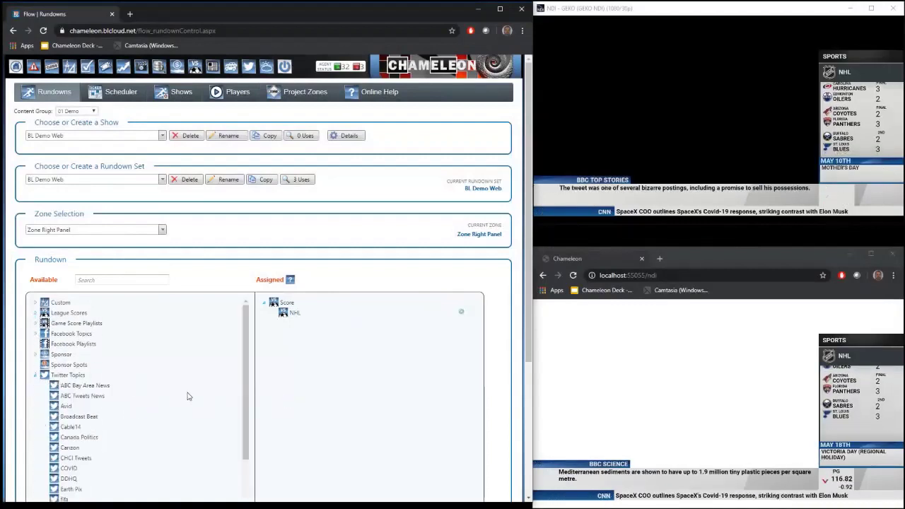
scroll(248, 394, down, 3)
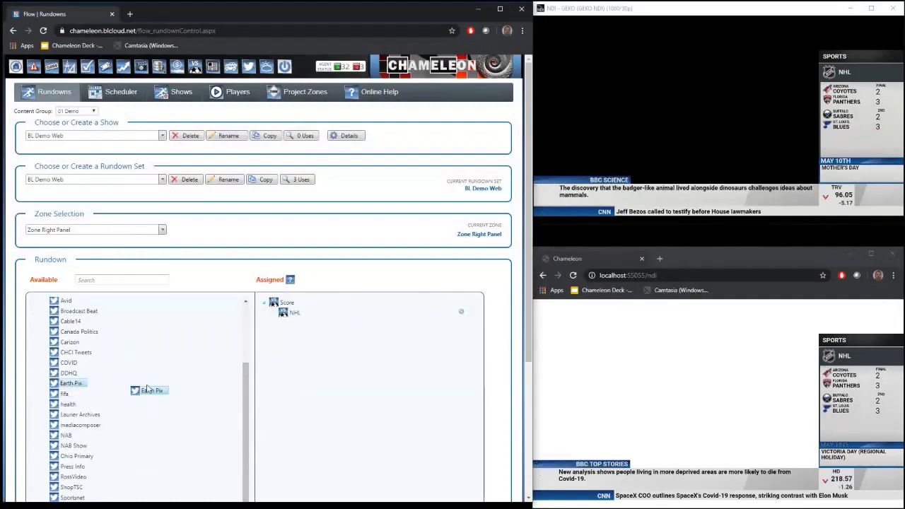
double_click(71, 383)
click(162, 229)
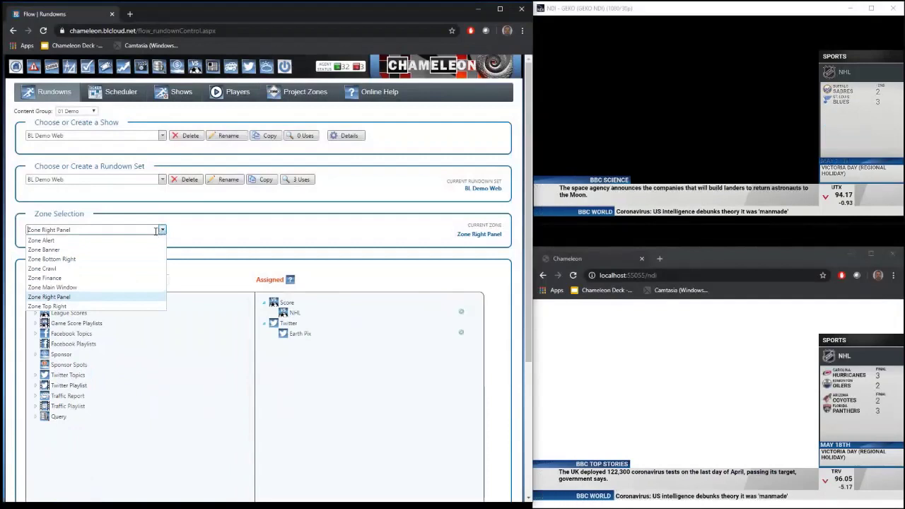
Select Zone Top Right and assign the World Capitals weather playlist to it.
click(60, 307)
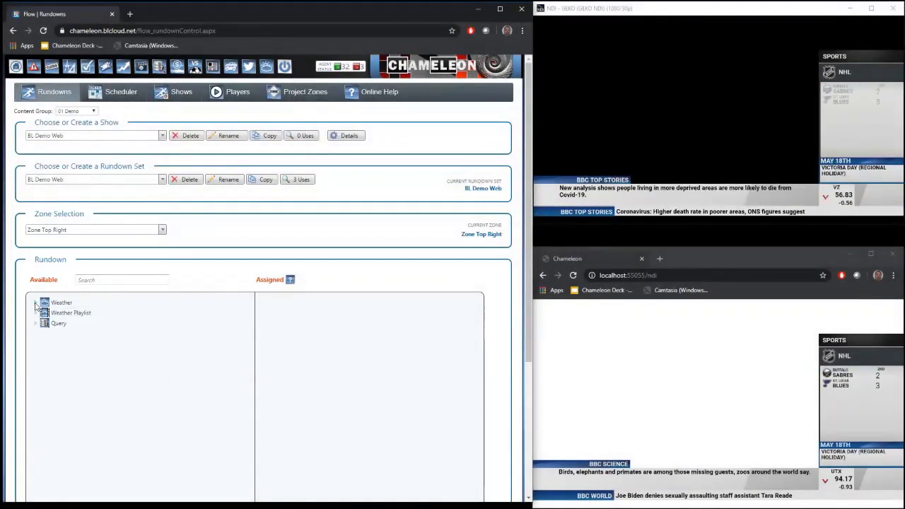
click(35, 303)
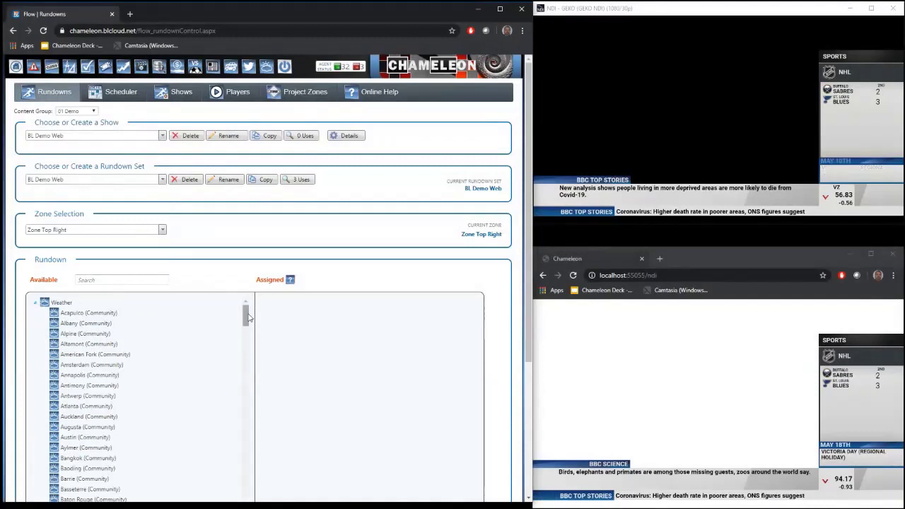
mouse_move(249, 318)
mouse_down()
mouse_move(249, 346)
mouse_move(249, 317)
mouse_up()
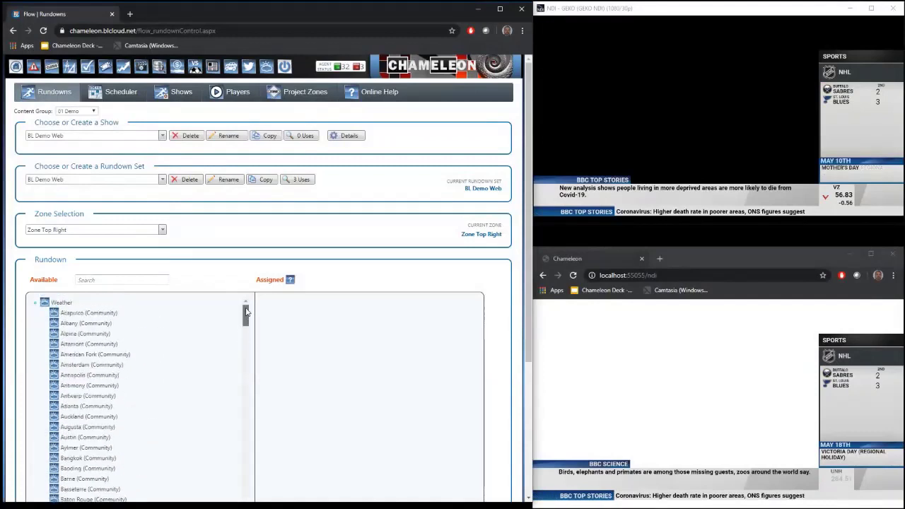
click(35, 303)
click(36, 313)
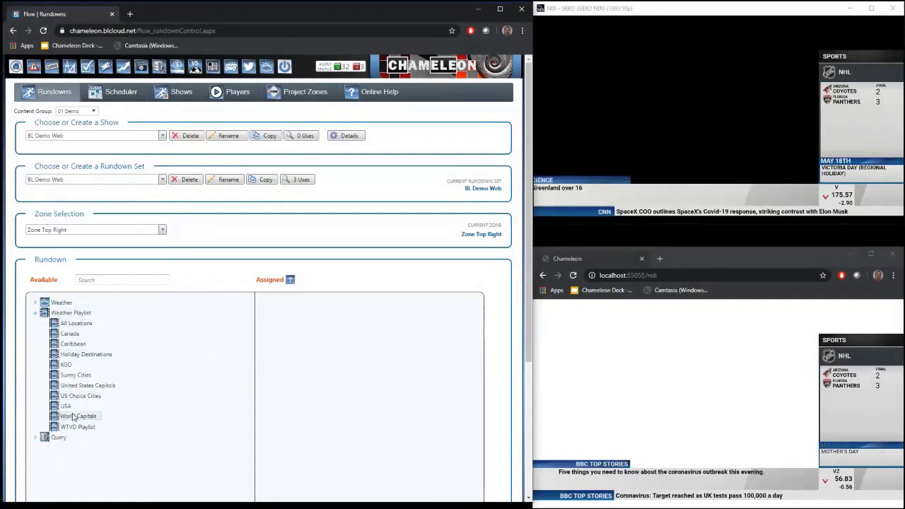
drag(83, 417, 320, 380)
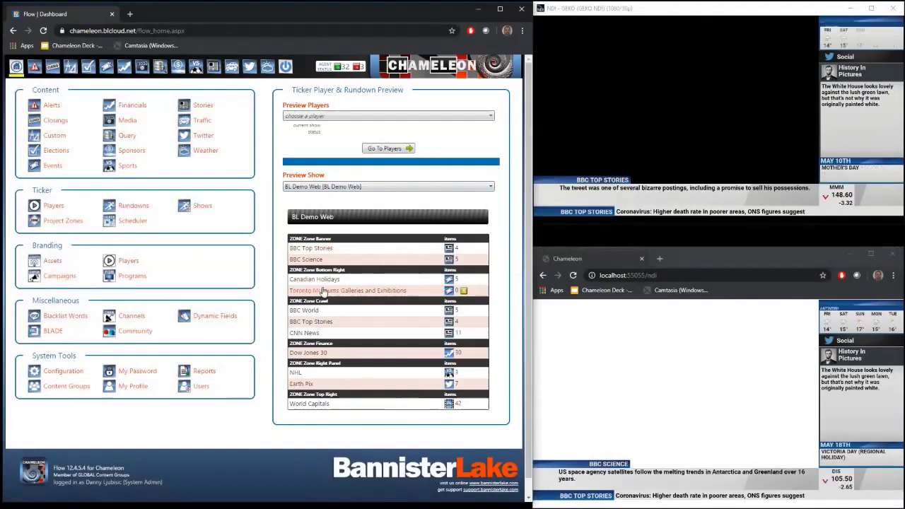
mouse_move(464, 291)
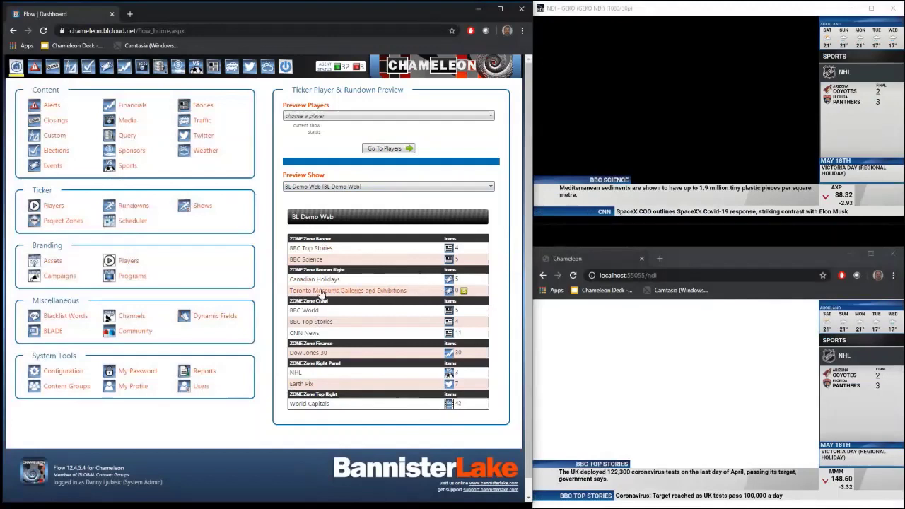